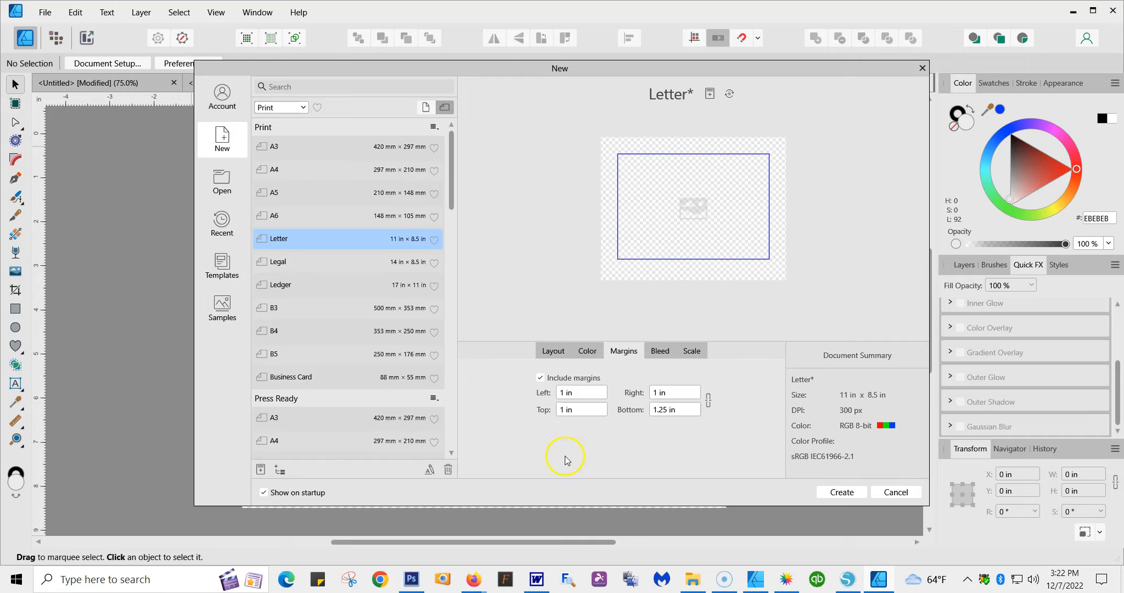
Turn off the margins, check the bleed and scale settings, and create the 11 x 8.5 in Letter document.
left_click(540, 378)
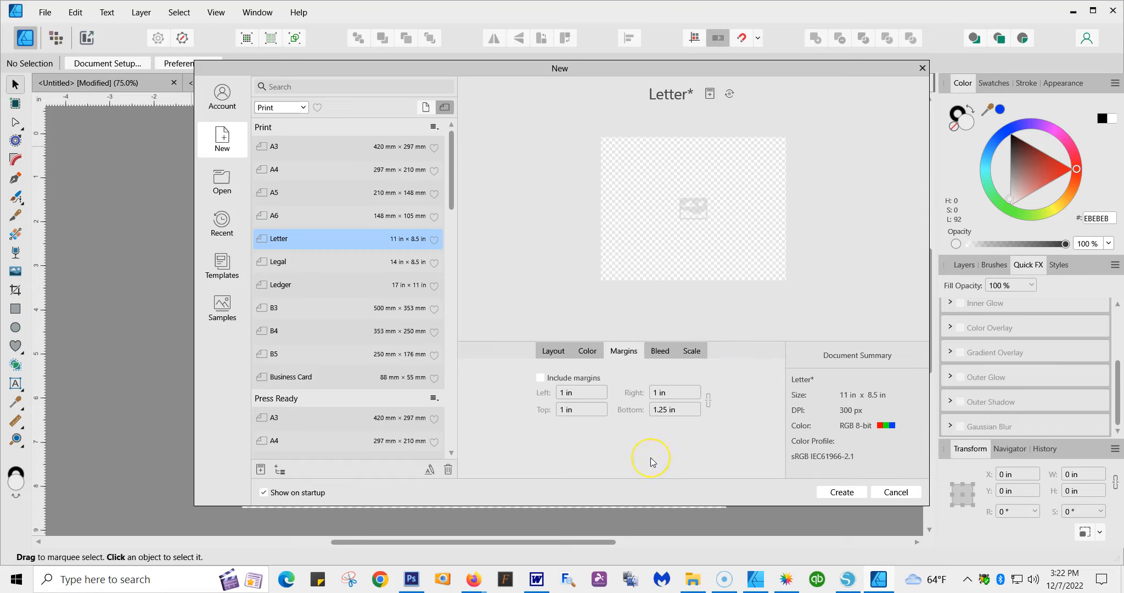
left_click(658, 352)
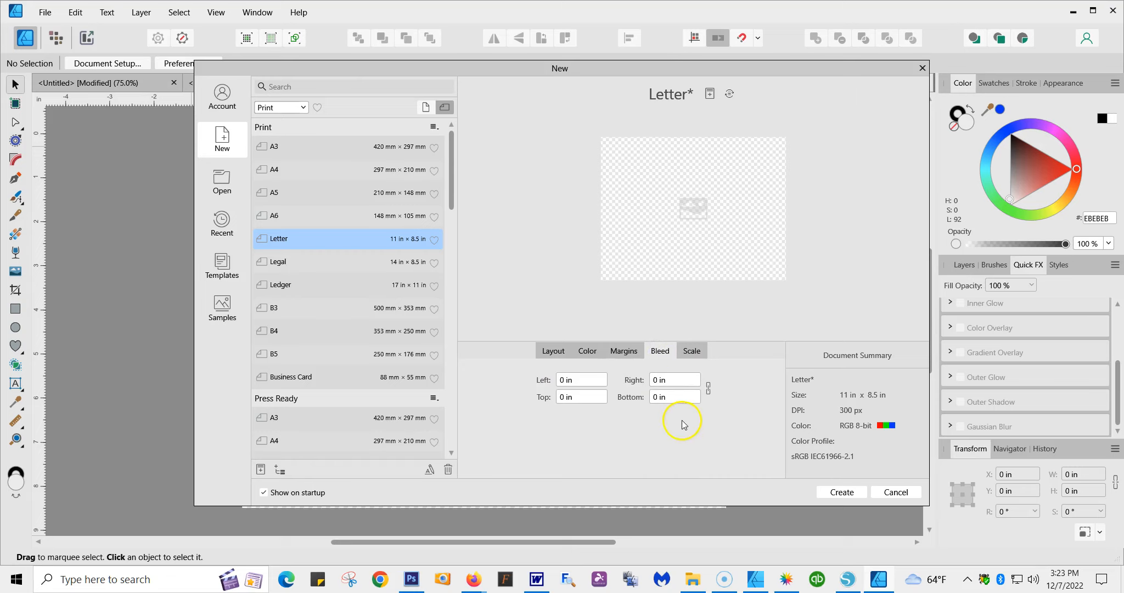
left_click(692, 352)
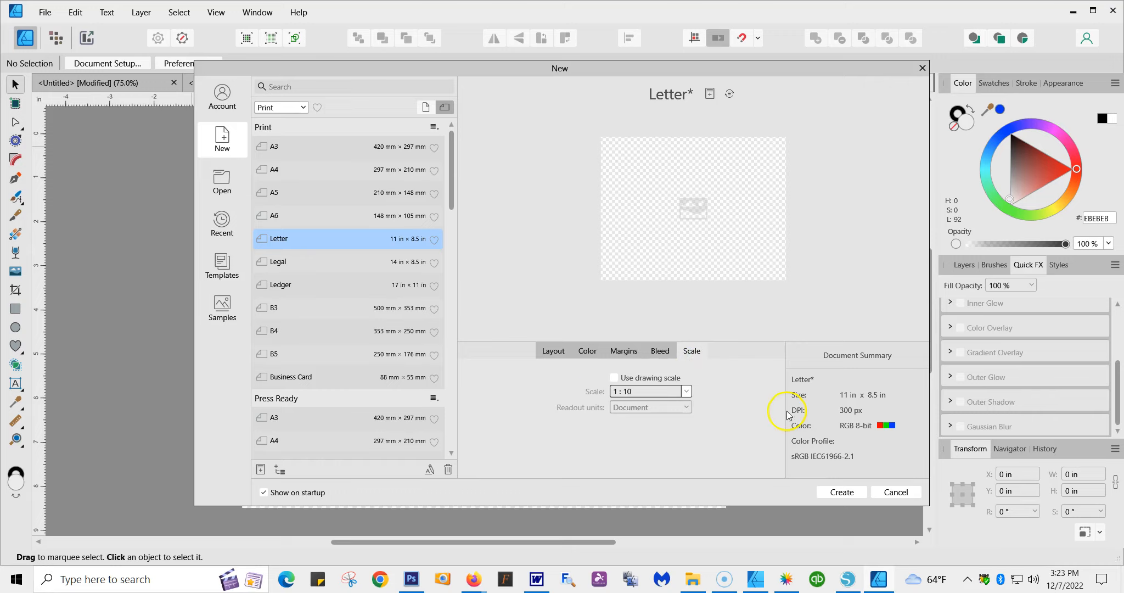
left_click(842, 492)
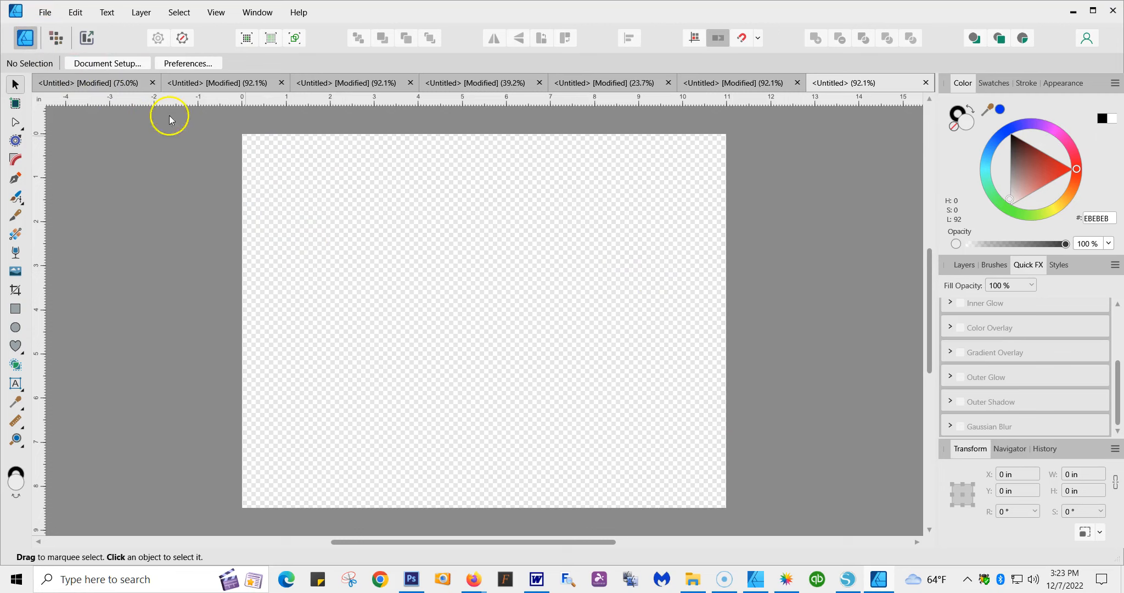
Try the portrait orientation in the document setup and cancel the change.
left_click(52, 13)
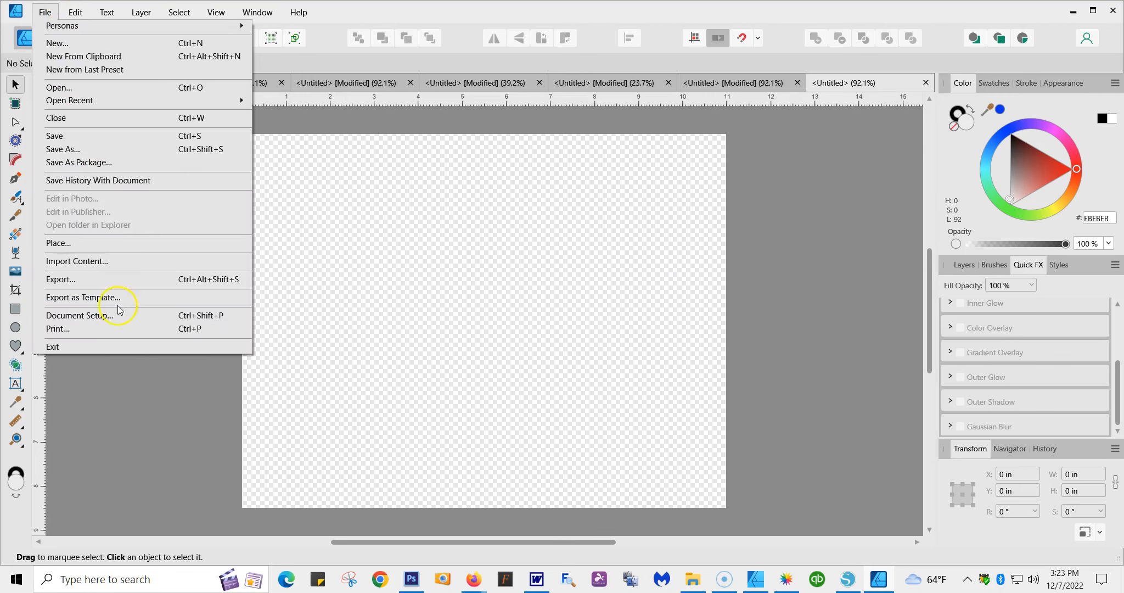
left_click(80, 314)
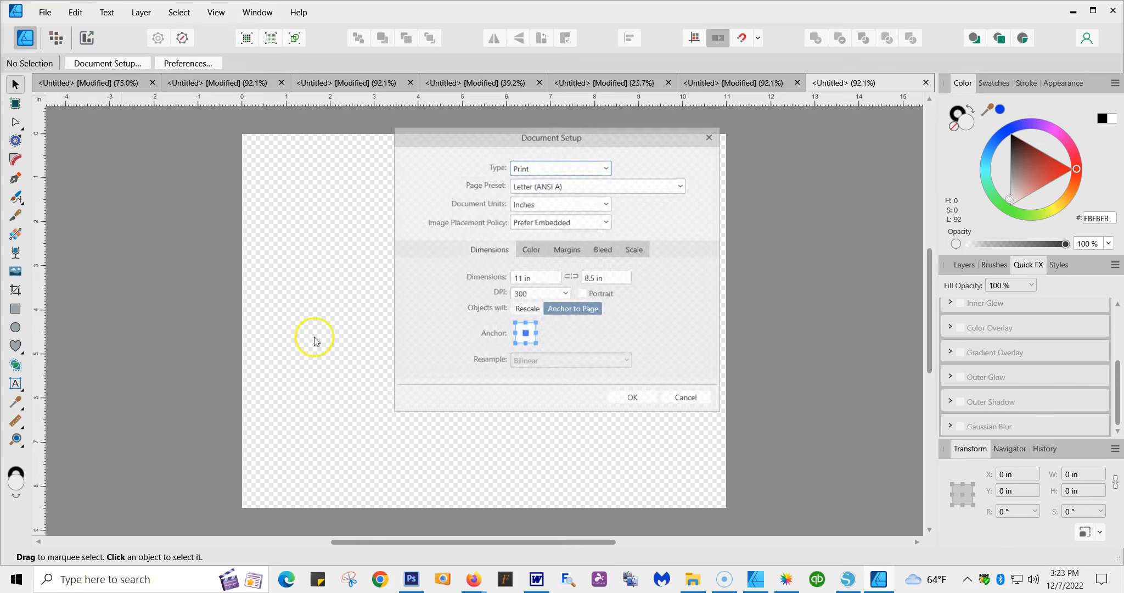
left_click(582, 294)
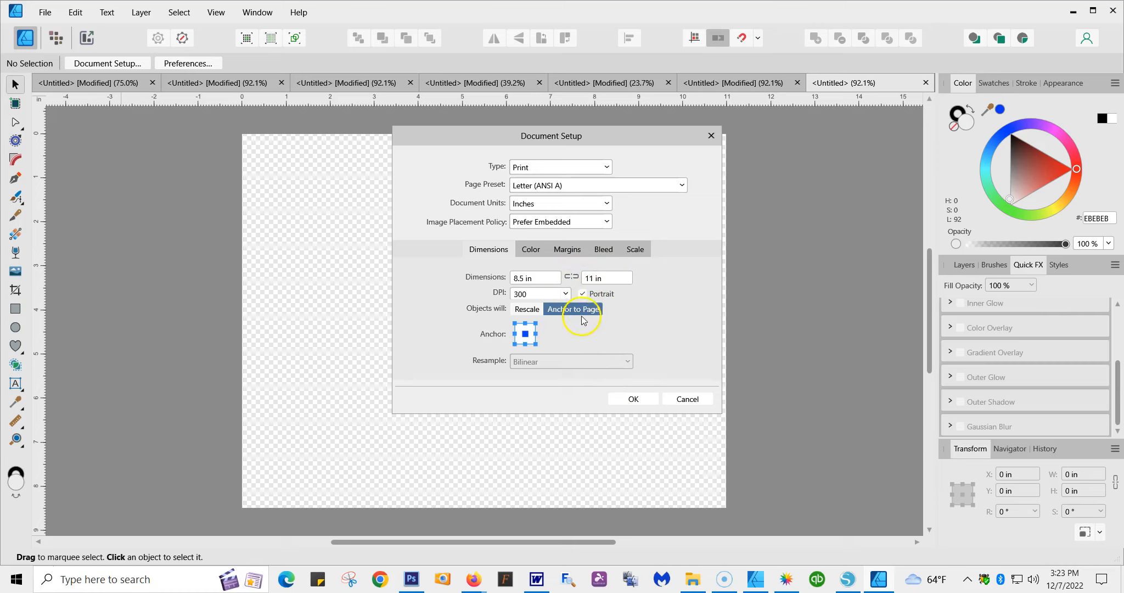
left_click(689, 401)
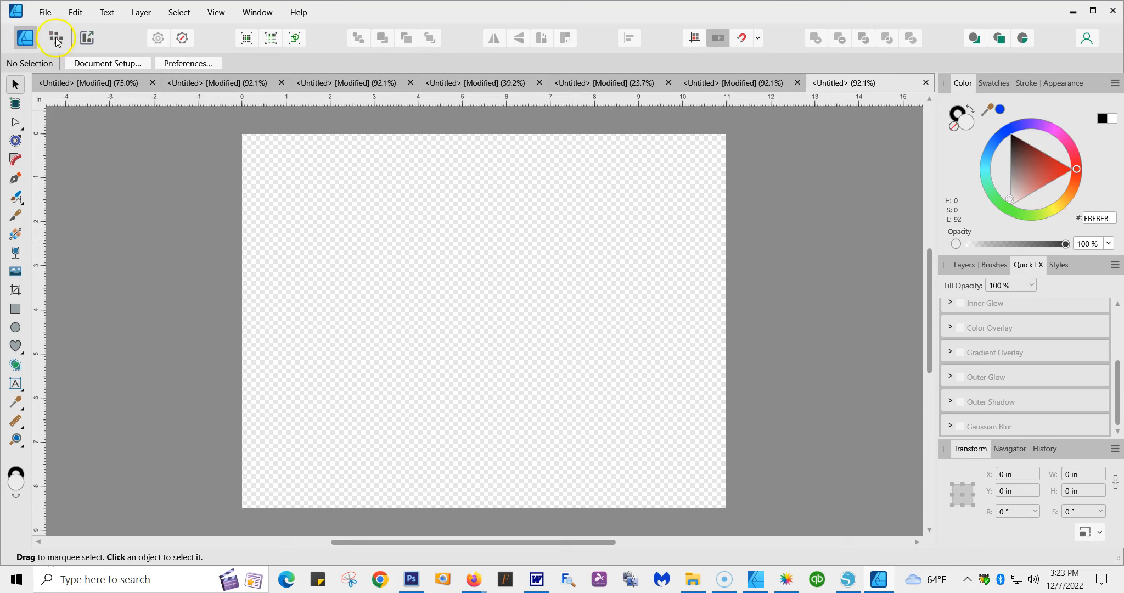
Place WinterisComingGnomes.png from the Downloads 2 folder on the page, about 9.6 in wide and 7.2 in high.
left_click(47, 19)
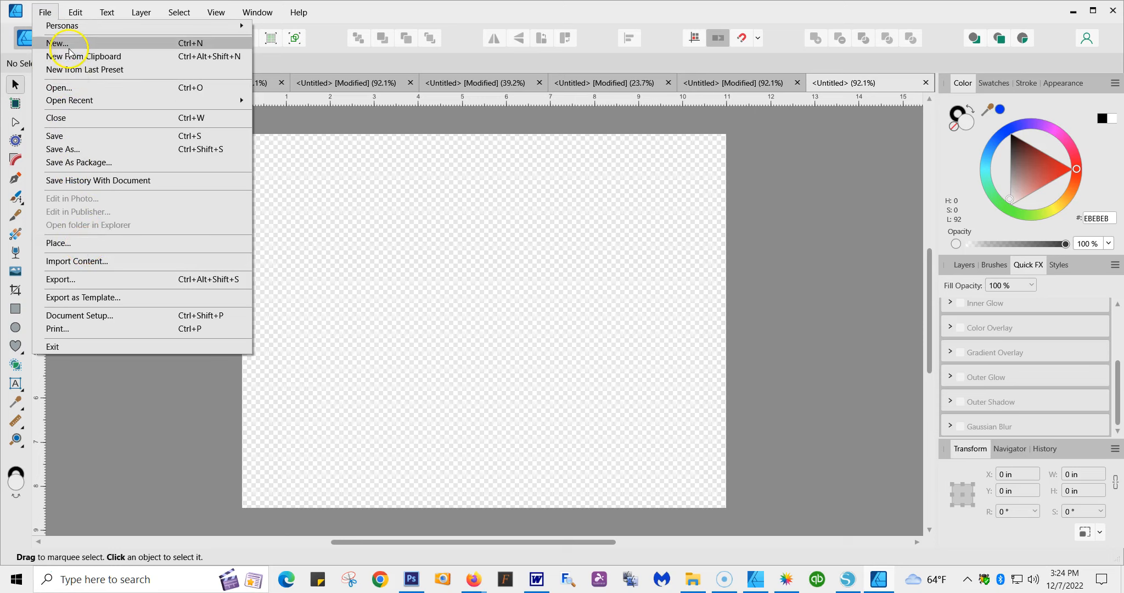
left_click(73, 243)
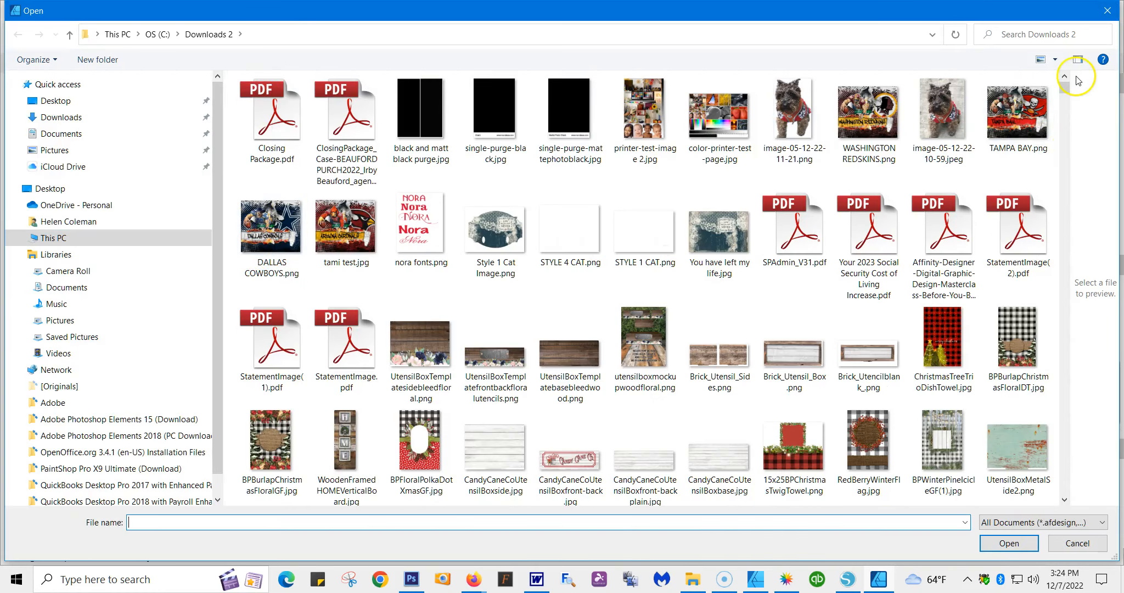
left_click(1065, 500)
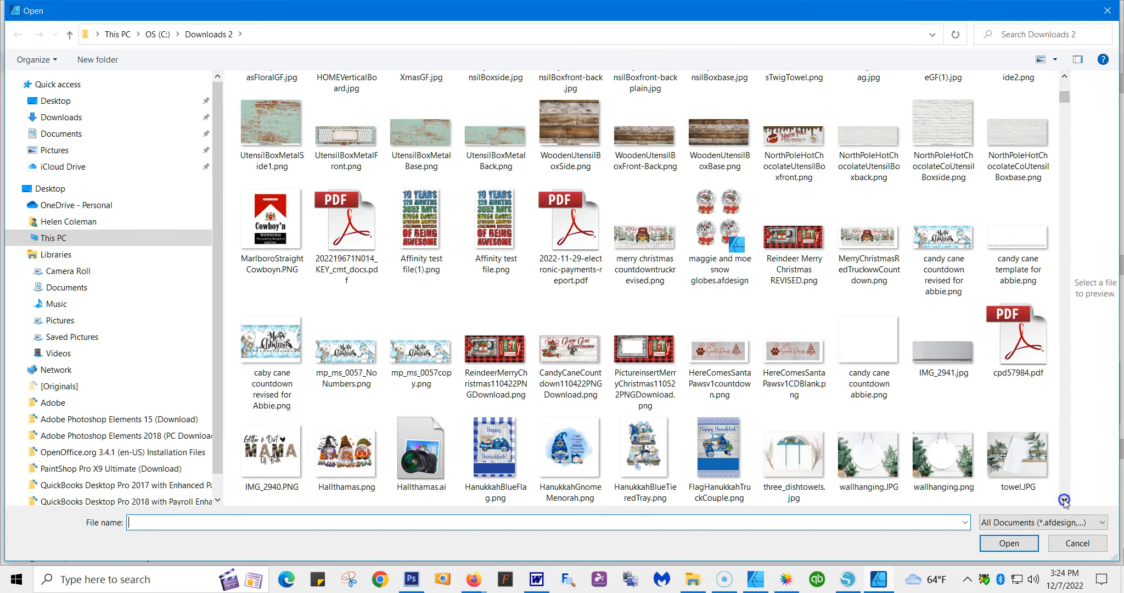
left_click(1064, 500)
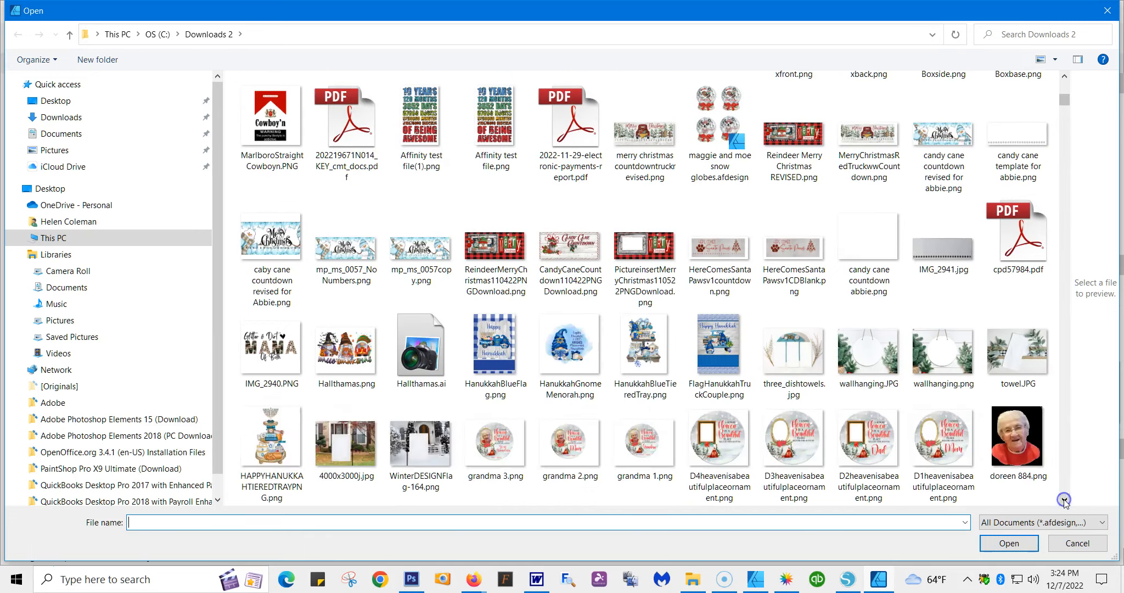
left_click(1064, 500)
left_click(1064, 500)
left_click(1064, 500)
left_click(1064, 500)
left_click(1064, 500)
left_click(1065, 501)
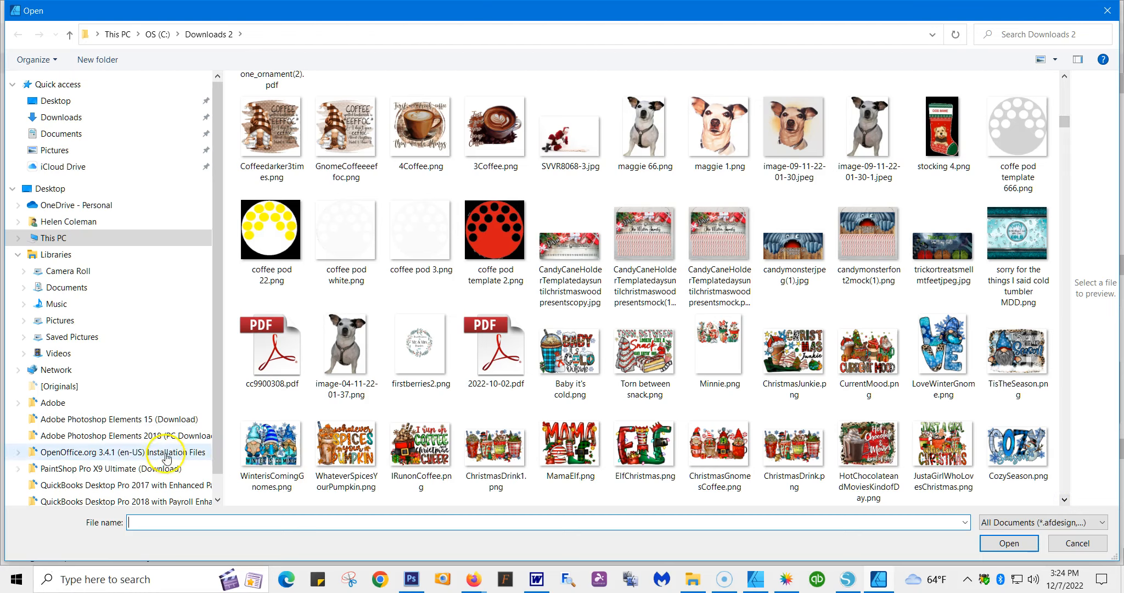
double_click(267, 466)
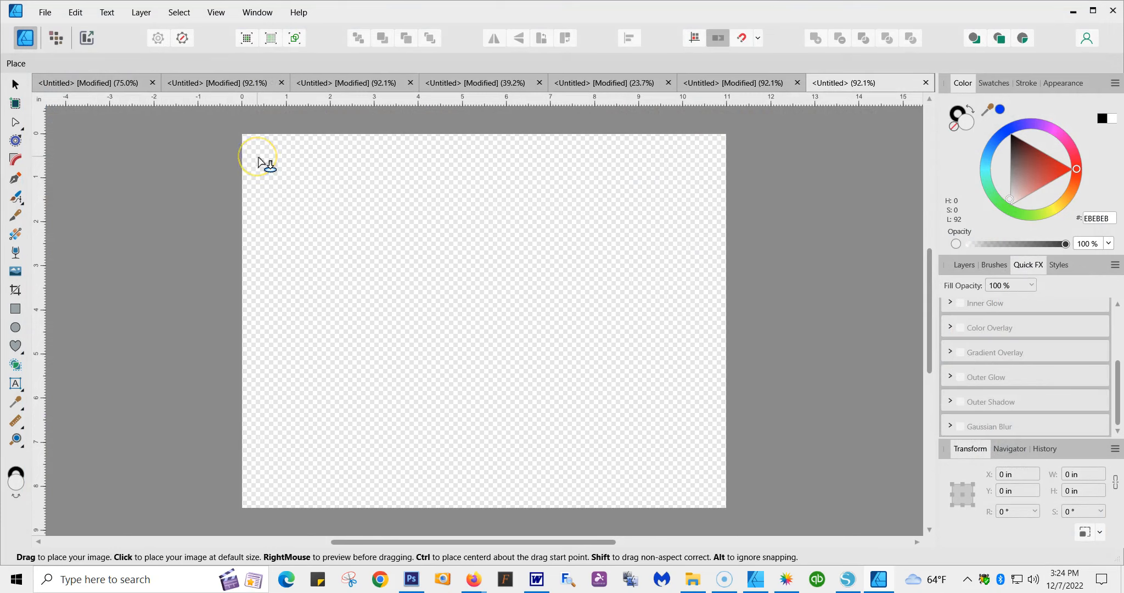
left_click_drag(253, 157, 664, 460)
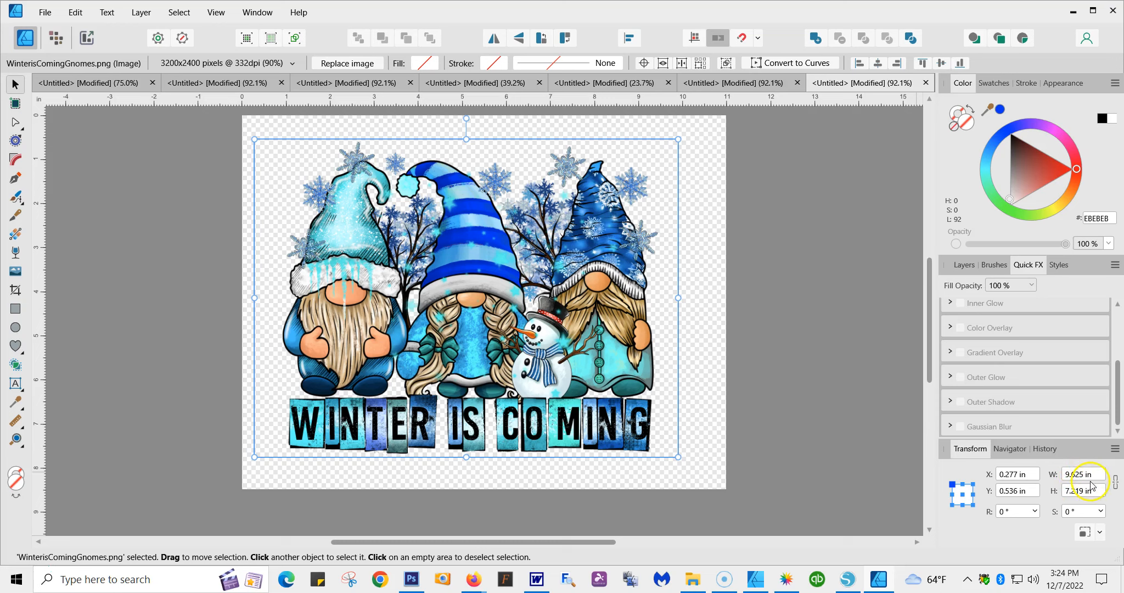
Enlarge the gnome image proportionally to about 10.05 x 7.54 in and shift it slightly to centre it on the page.
mouse_move(675, 454)
left_mouse_down()
mouse_move(693, 467)
mouse_move(683, 461)
left_mouse_up()
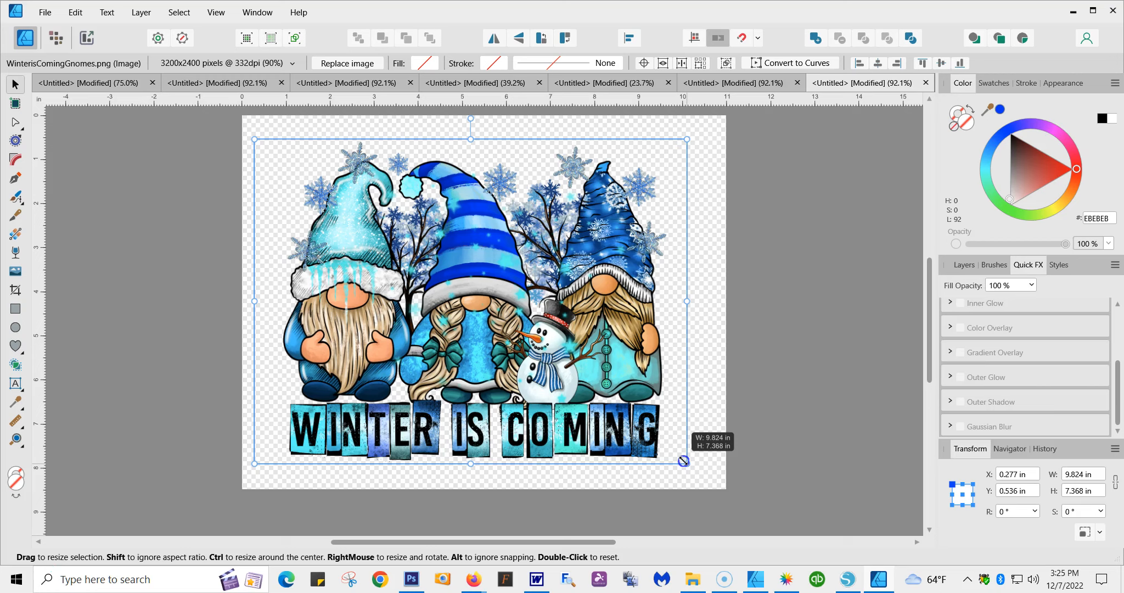
mouse_move(683, 461)
left_mouse_down()
mouse_move(668, 454)
mouse_move(715, 486)
mouse_move(693, 468)
left_mouse_up()
left_click(808, 364)
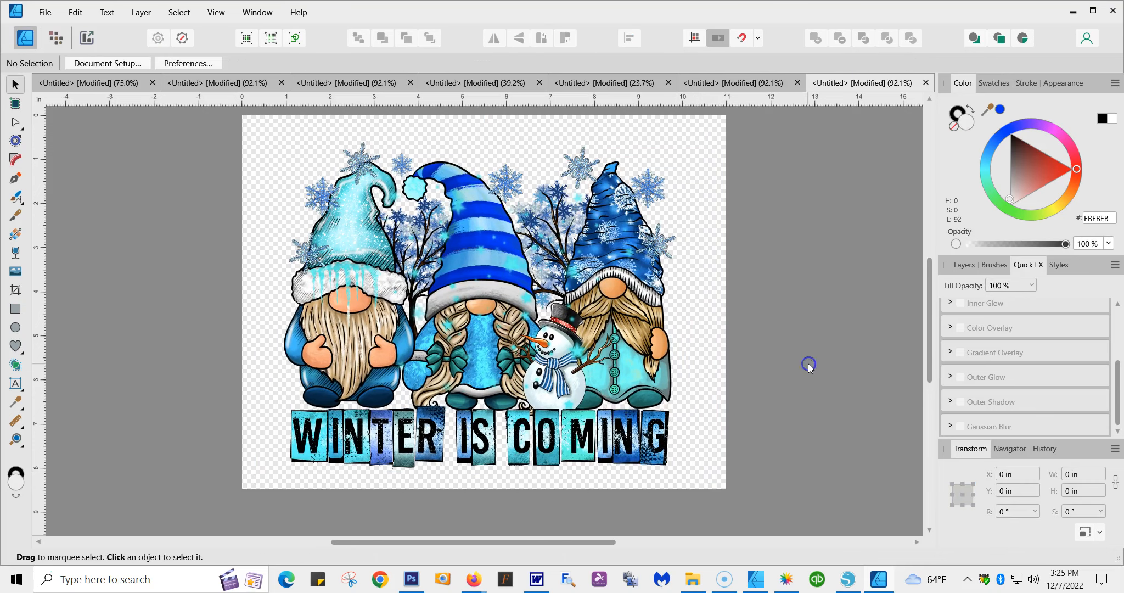
left_click(481, 288)
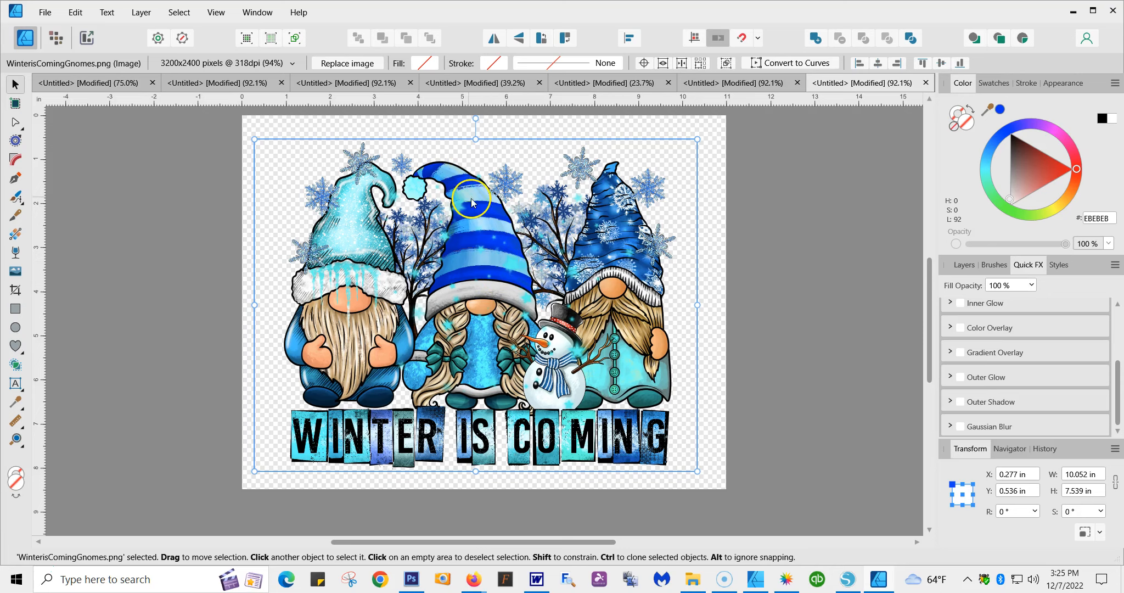
left_click_drag(473, 202, 478, 197)
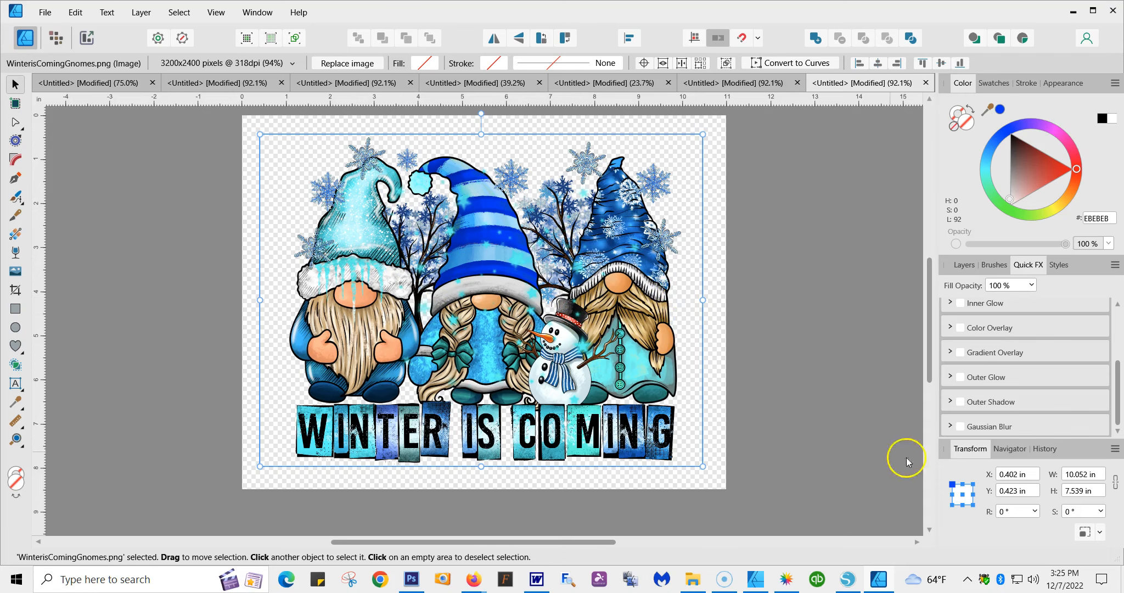
Set the gnome image's width to 8 in and its height to 9 in.
left_click(1097, 474)
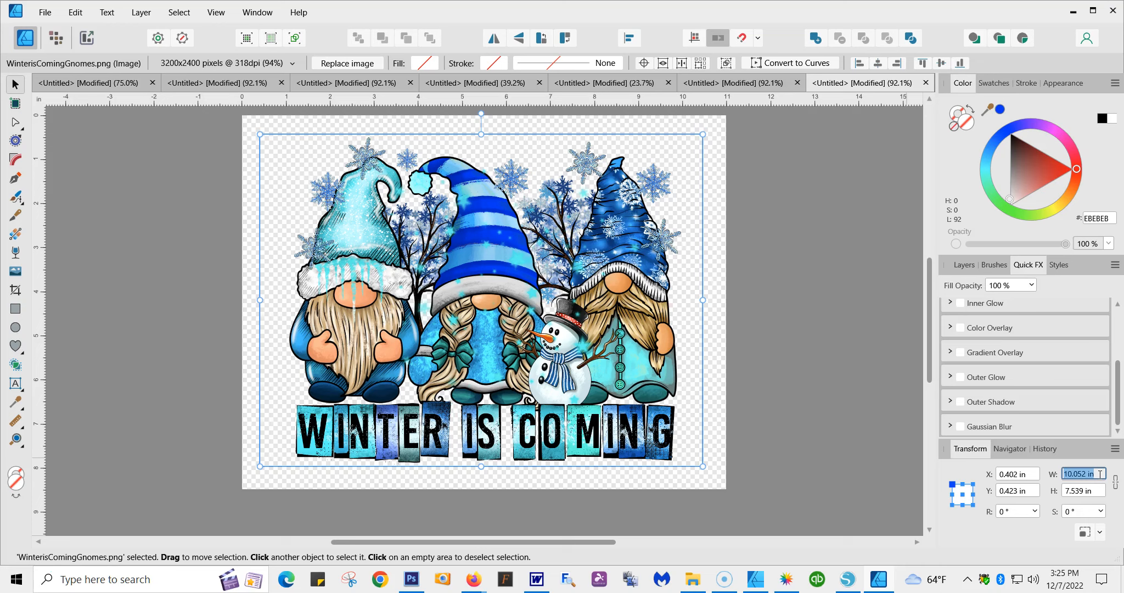
type("8")
type(".00")
left_click(1098, 491)
type("9")
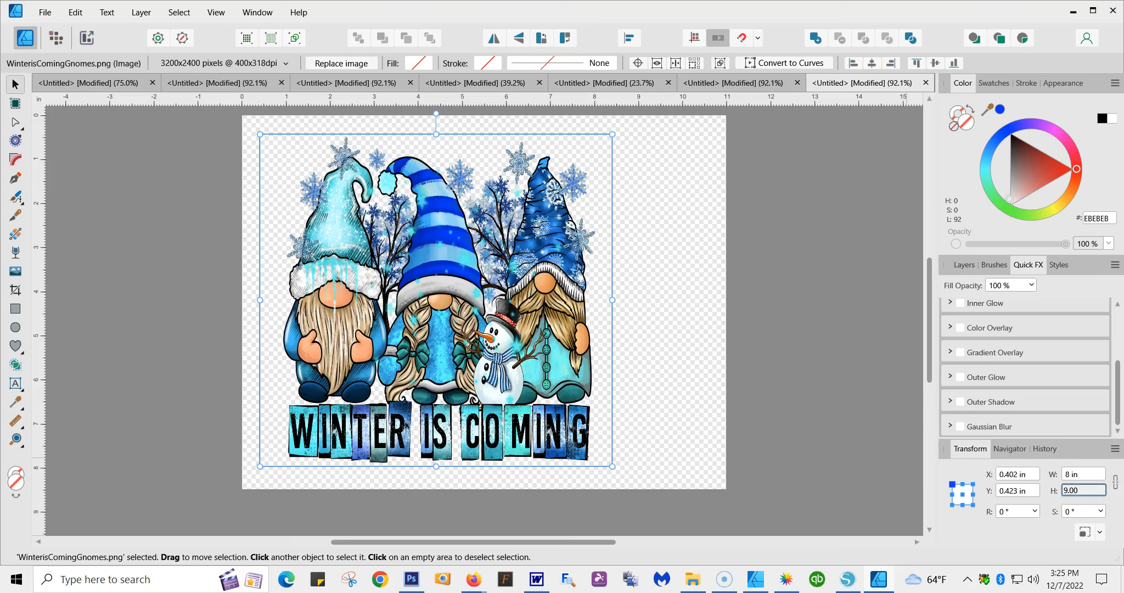
key("Return")
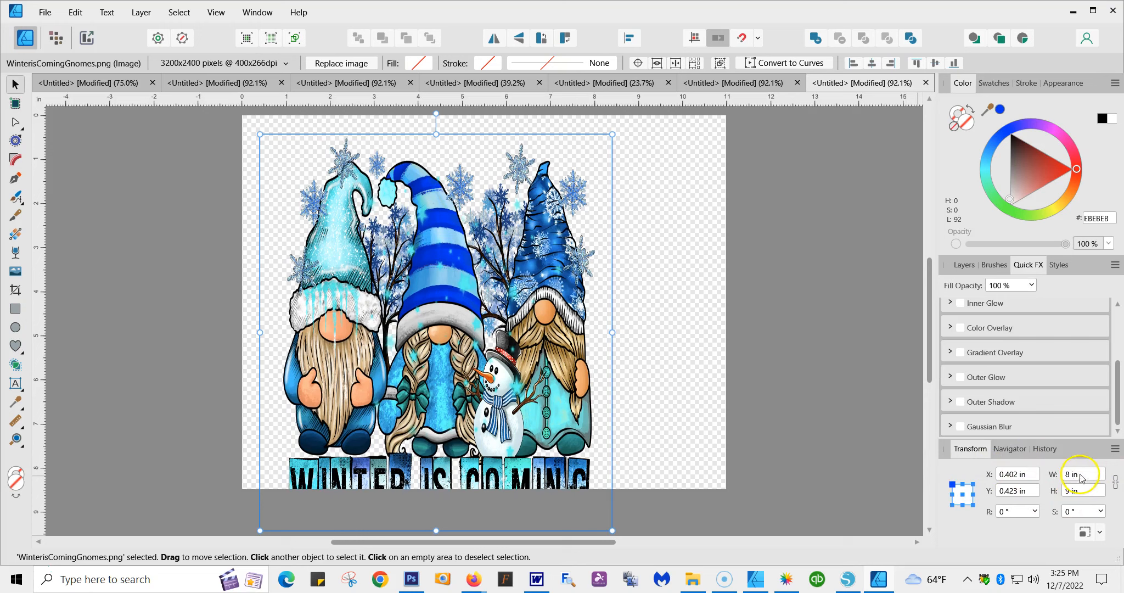
Set the gnome image's width to 9 in and its height to 8 in.
left_click(1082, 473)
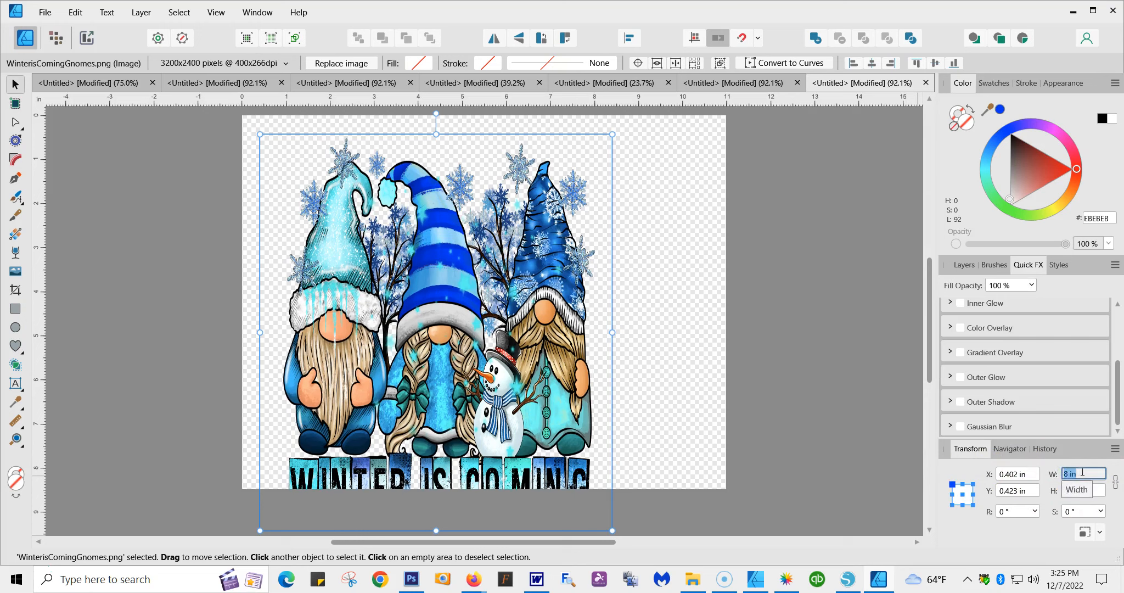
type("9.00")
left_click(1085, 488)
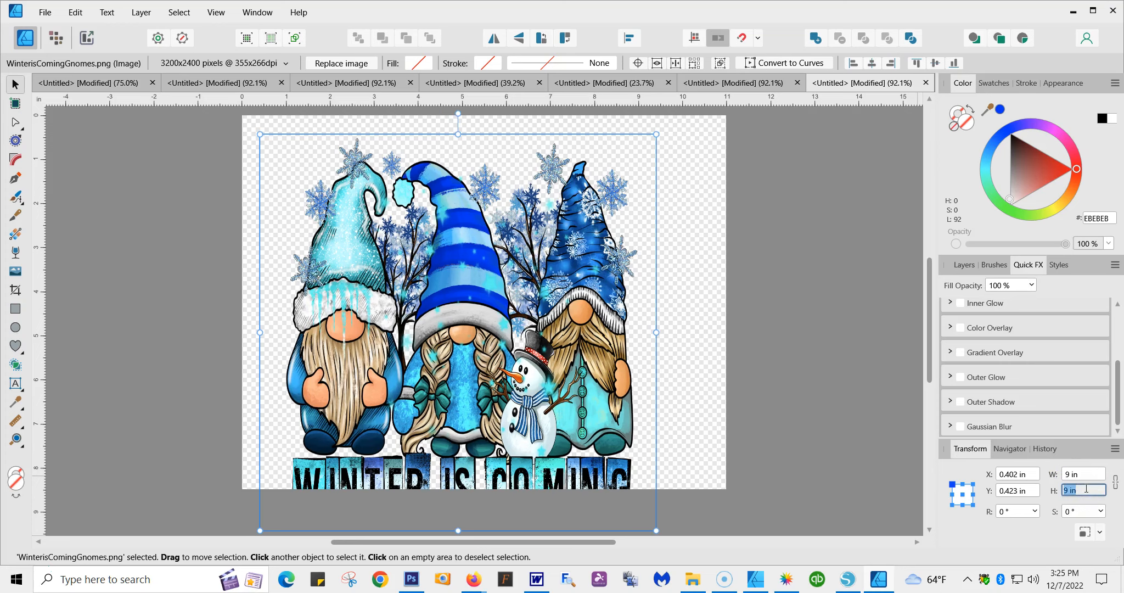
type("8.00")
key("Return")
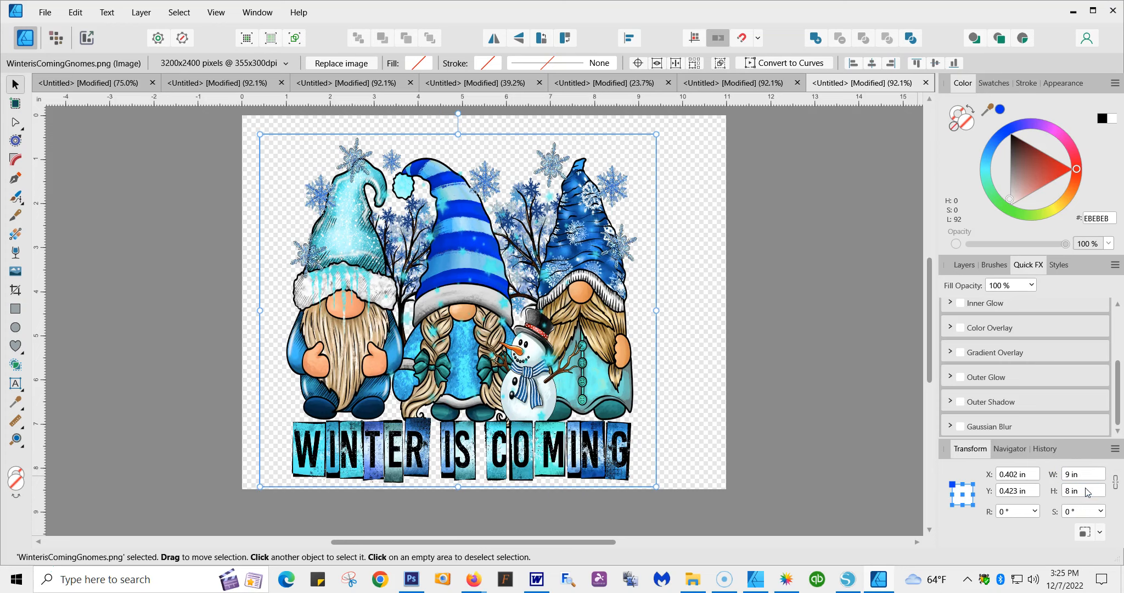
Shift the gnome image slightly up and right, then set its width to 9.25 in and its height to 8.25 in.
left_click_drag(546, 291, 557, 284)
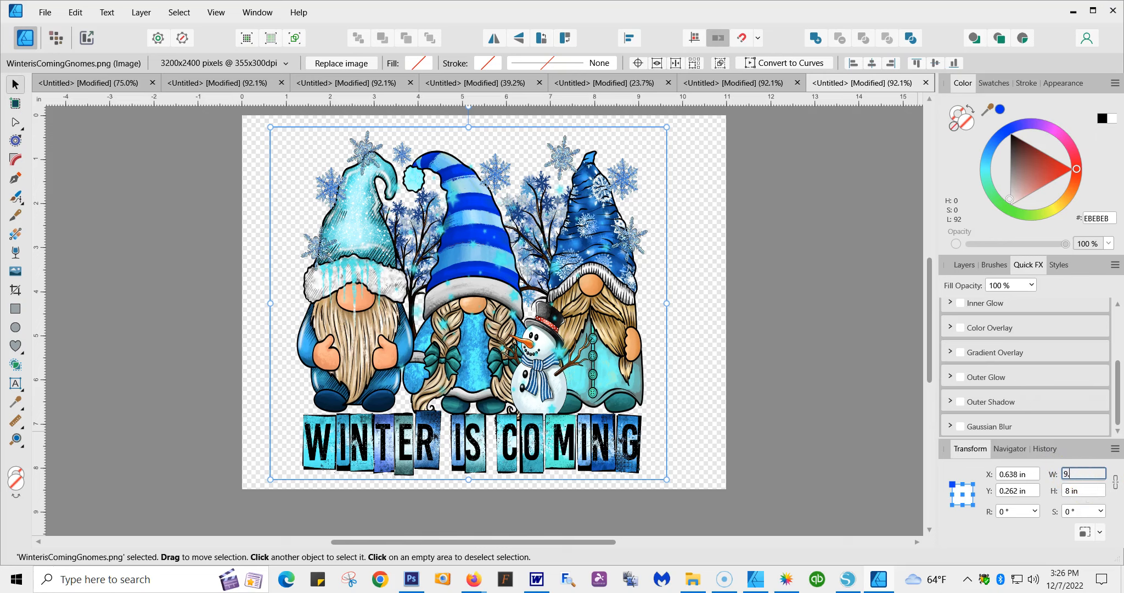
key("Return")
left_click(1082, 490)
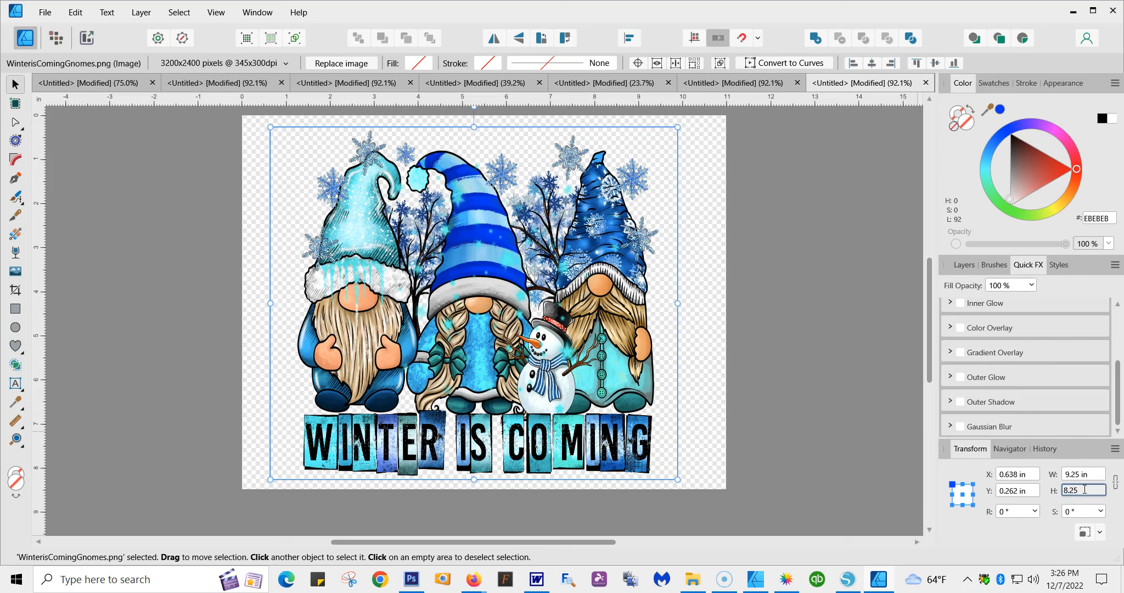
key("Return")
Move the gnome image towards the page's right edge, leaving free space on its left, and deselect it.
left_click_drag(377, 325, 385, 327)
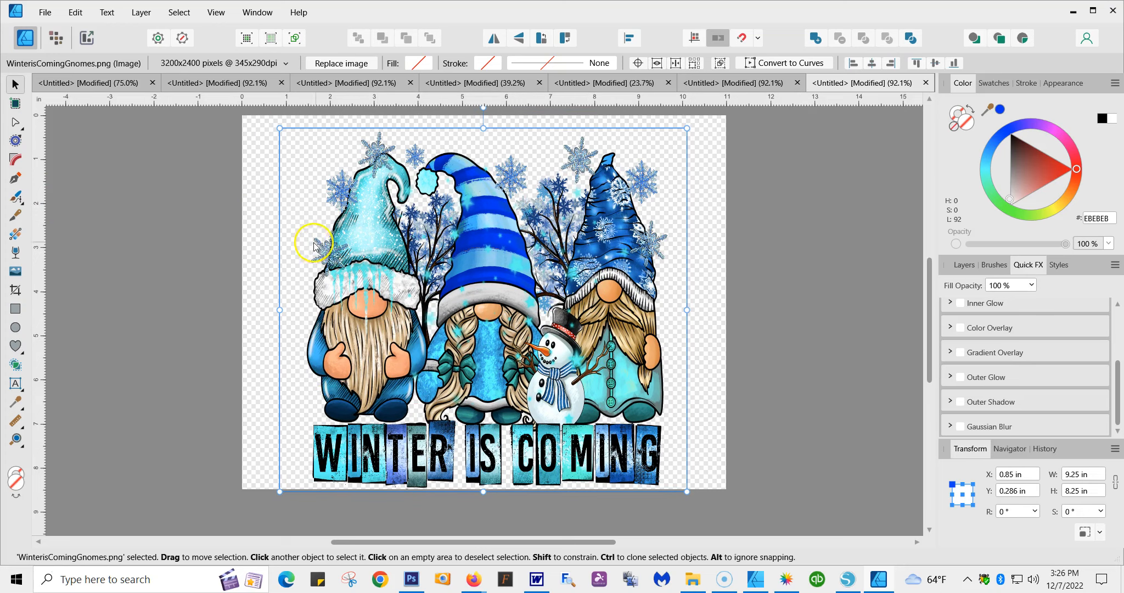
left_click_drag(460, 246, 483, 275)
left_click(773, 234)
left_click(779, 245)
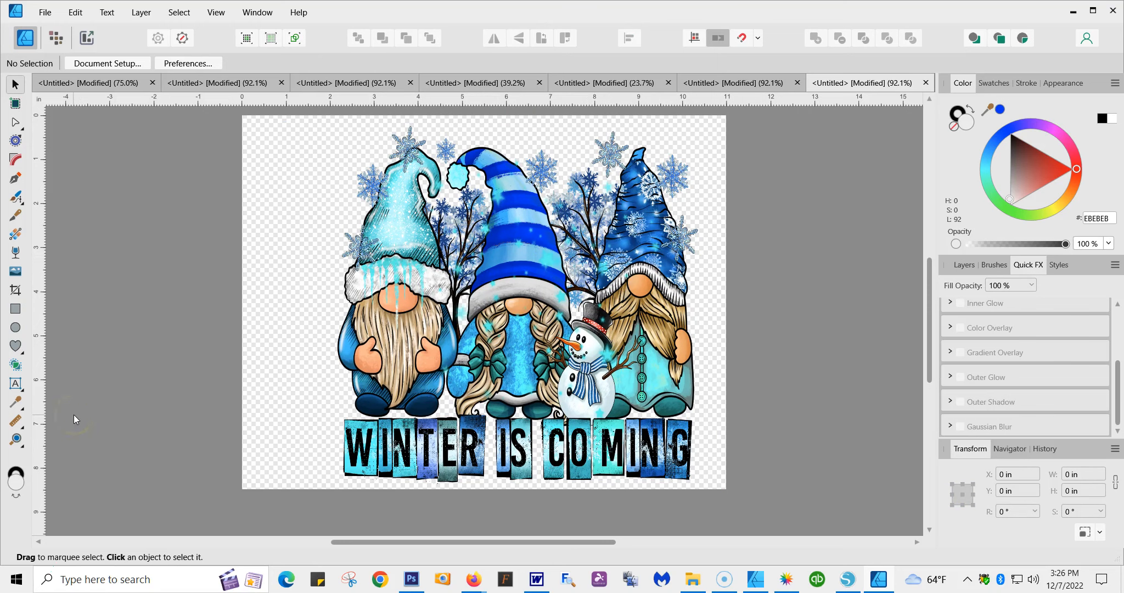
Add the artistic text "Welcome" in Arial left of the gnomes and enlarge it to about 28.9 pt, 1.65 in wide.
left_click(22, 393)
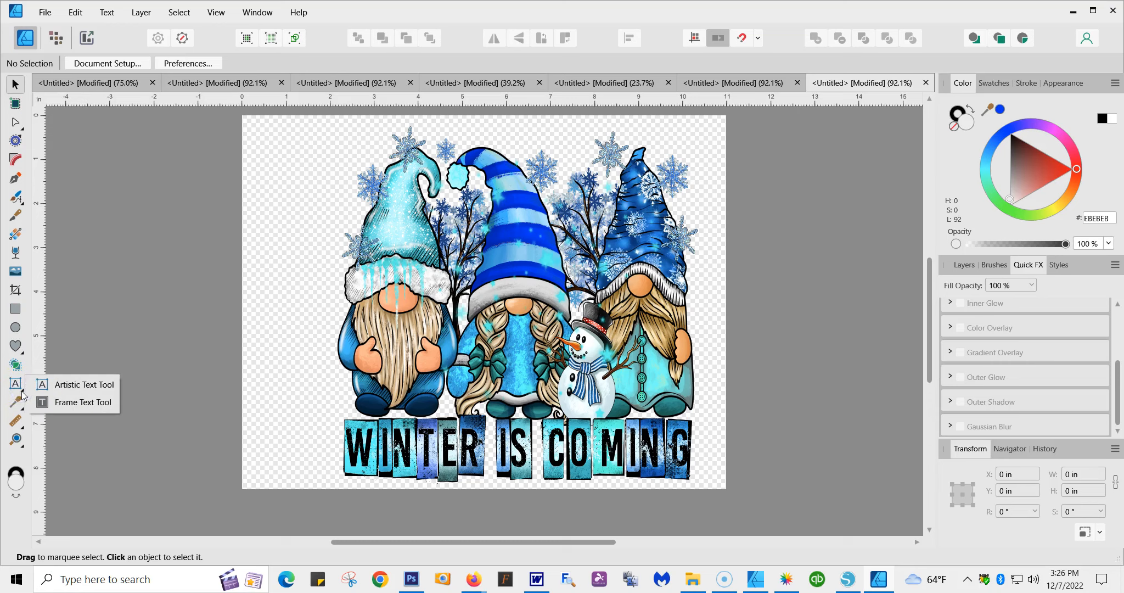
left_click(61, 385)
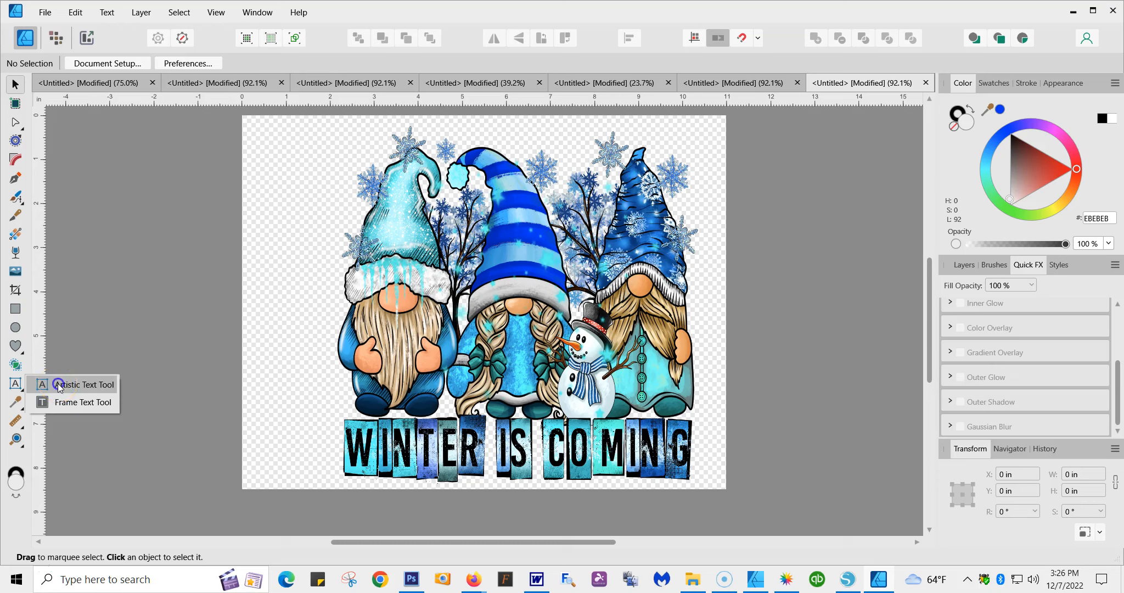
left_click(58, 383)
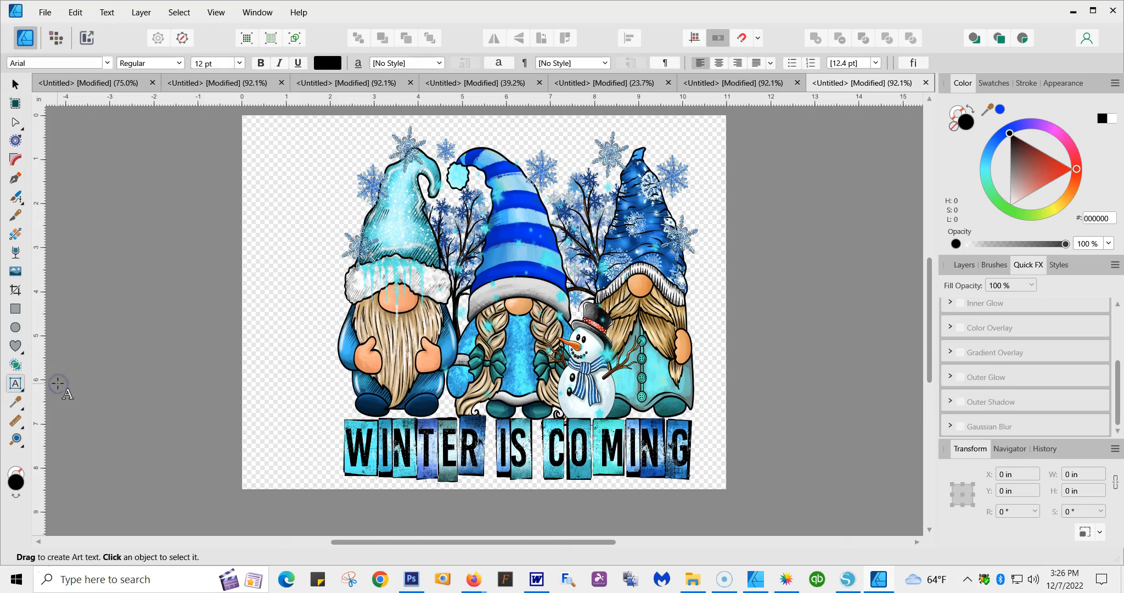
left_click(258, 362)
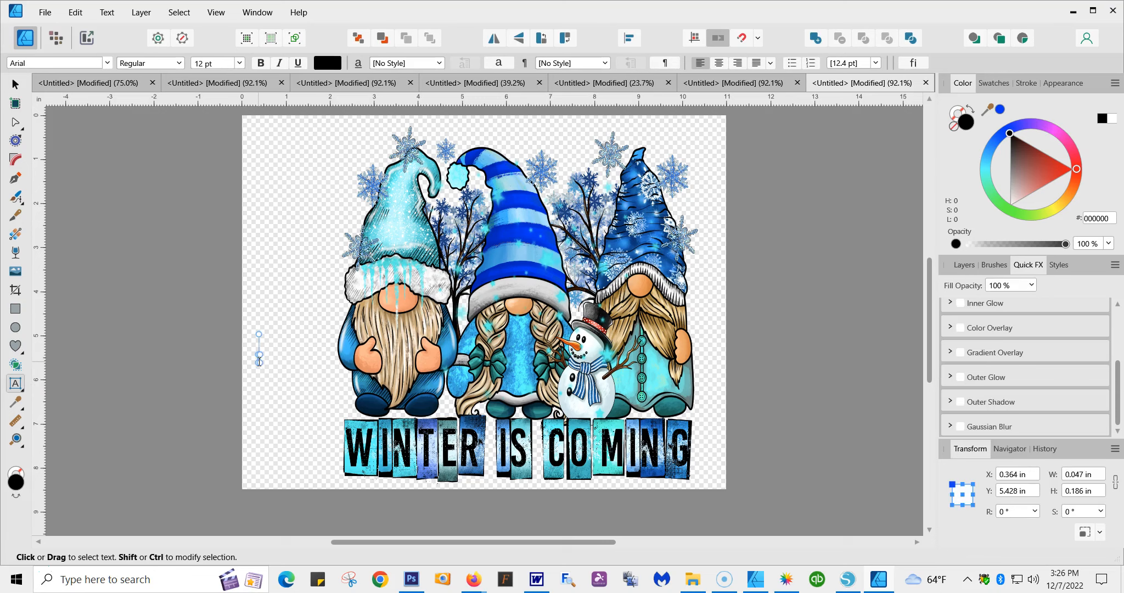
type("Welcome")
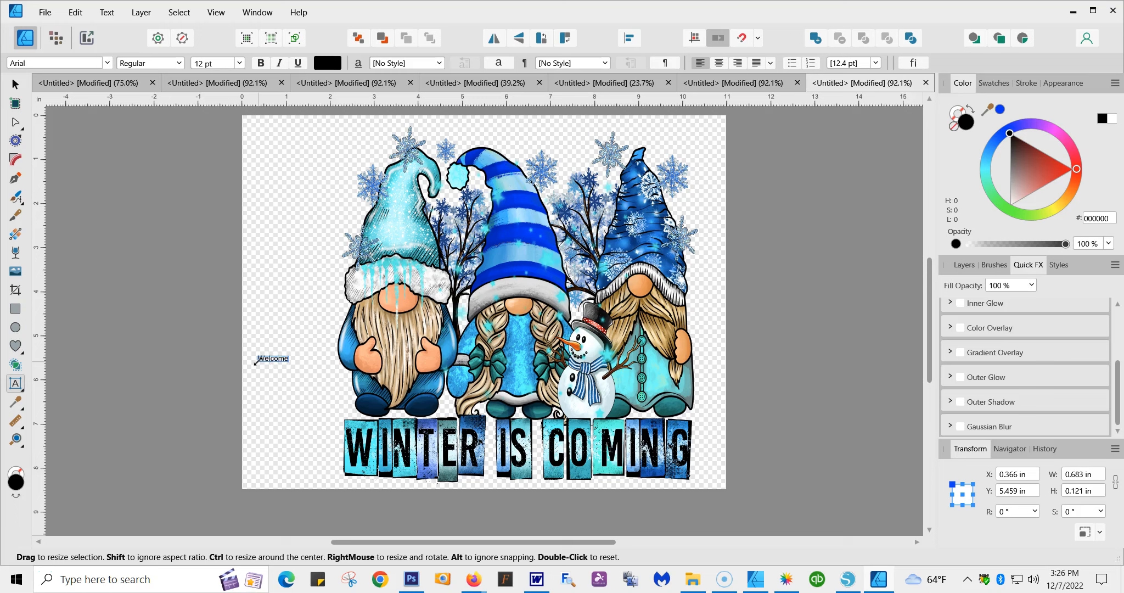
left_click_drag(285, 364, 320, 434)
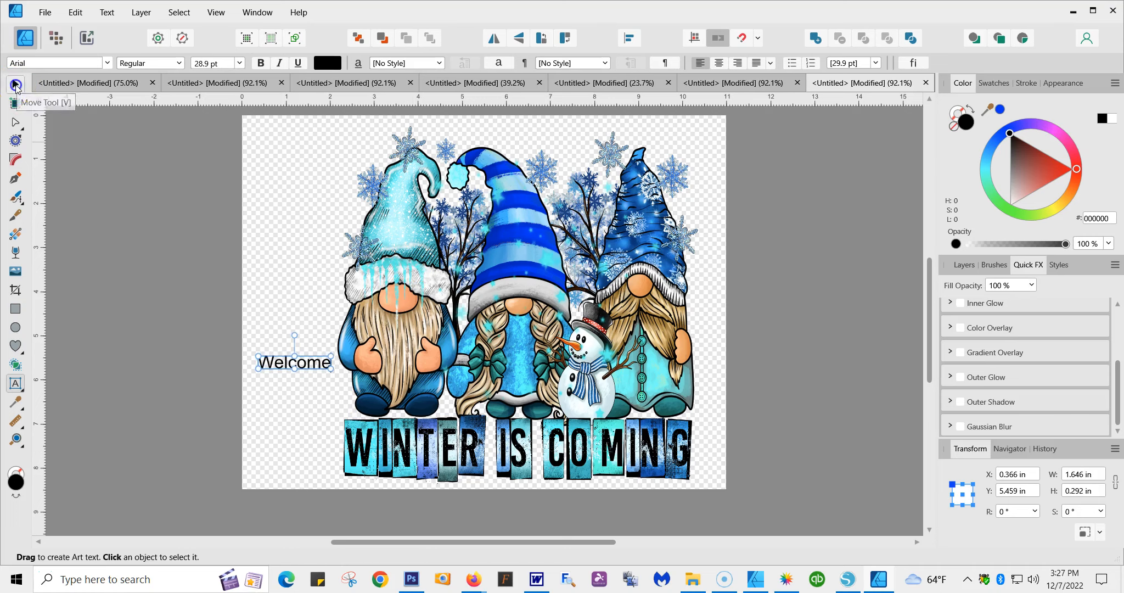
Shrink the gnome image to about 7.06 by 6.3 in and move it against the page's right edge.
left_click(15, 83)
left_click(328, 138)
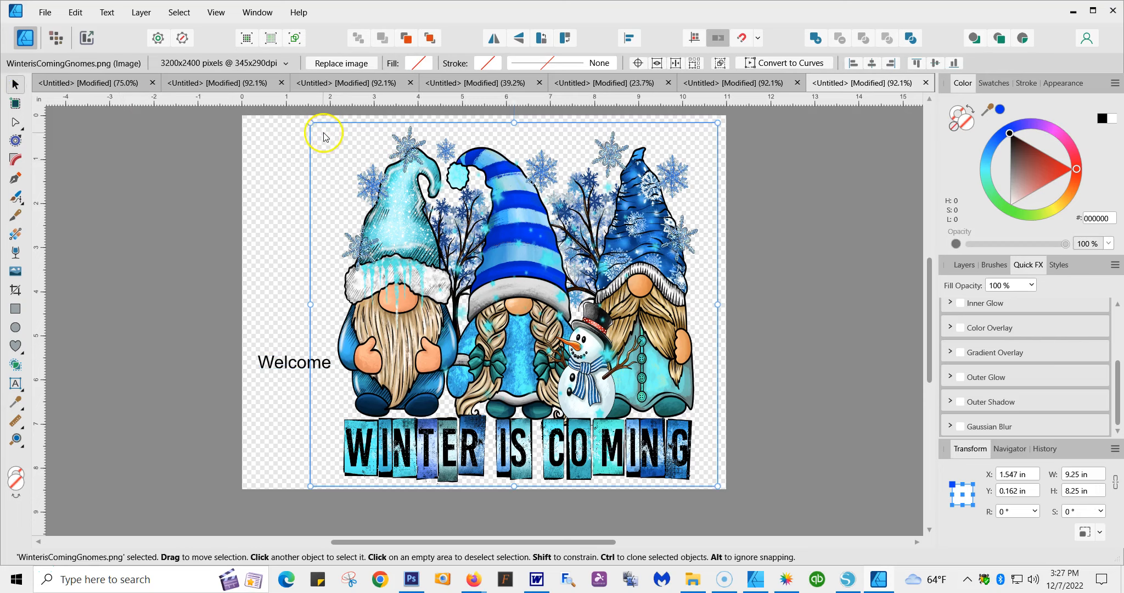
left_click_drag(310, 123, 434, 175)
left_click_drag(556, 314, 562, 244)
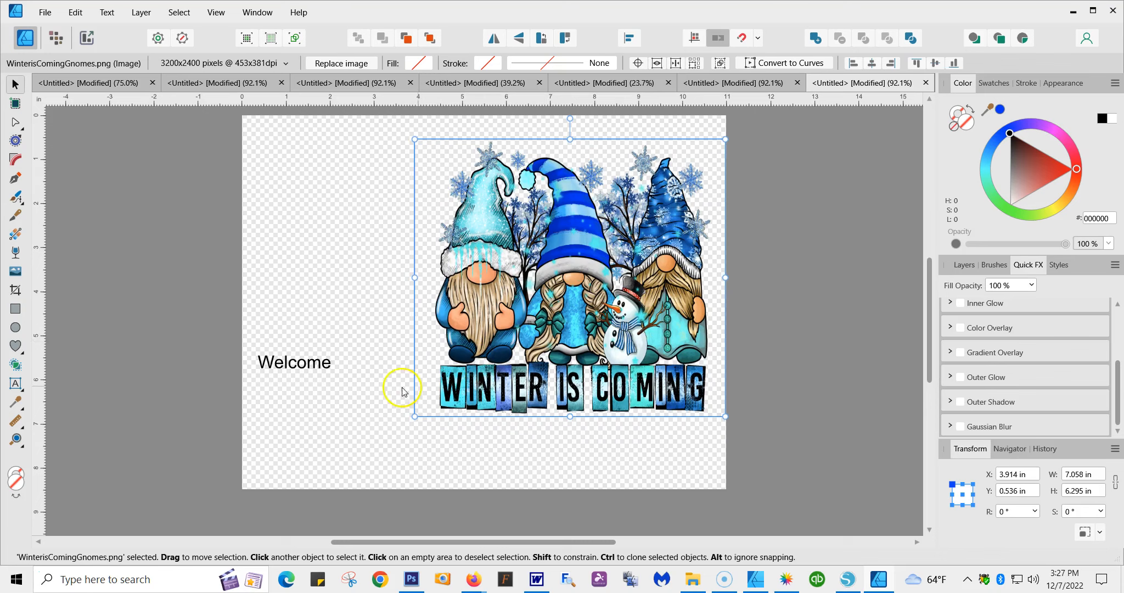
Enlarge the "Welcome" text to about 4.06 by 1.08 in, filling the space left of the gnomes.
left_click(293, 363)
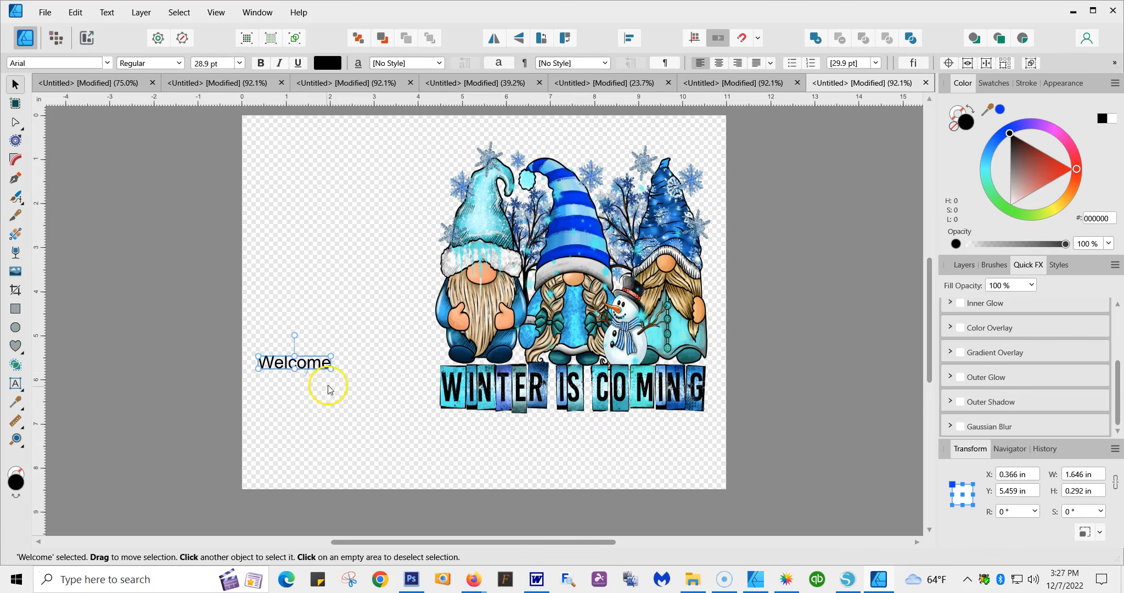
left_click_drag(330, 369, 426, 462)
left_click_drag(344, 353, 347, 340)
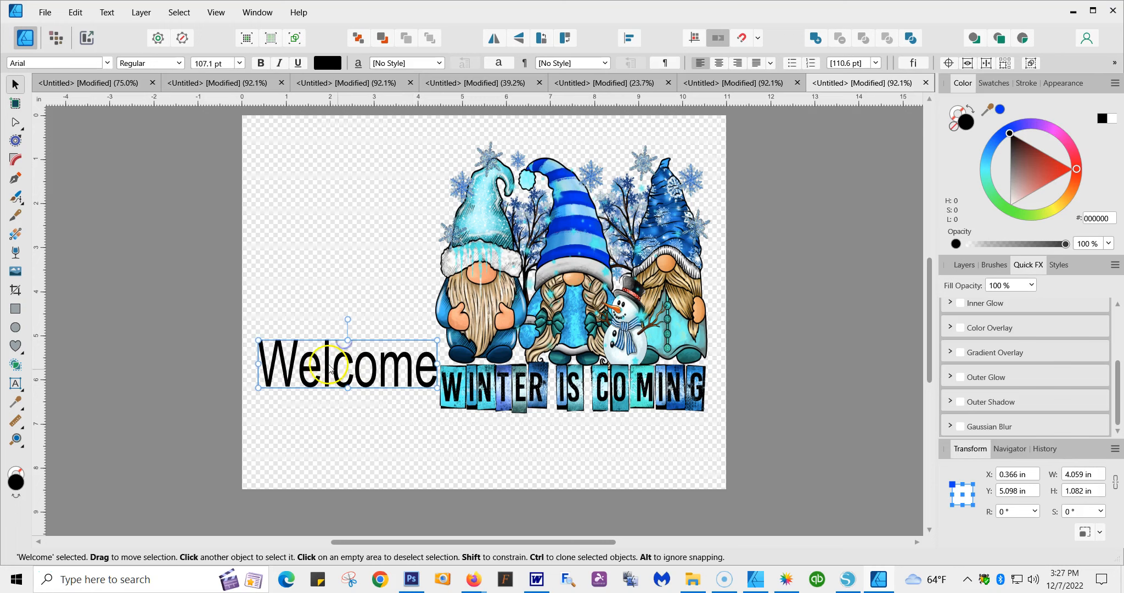
Change the font of the "Welcome" text to Arrus Blk BT.
double_click(272, 351)
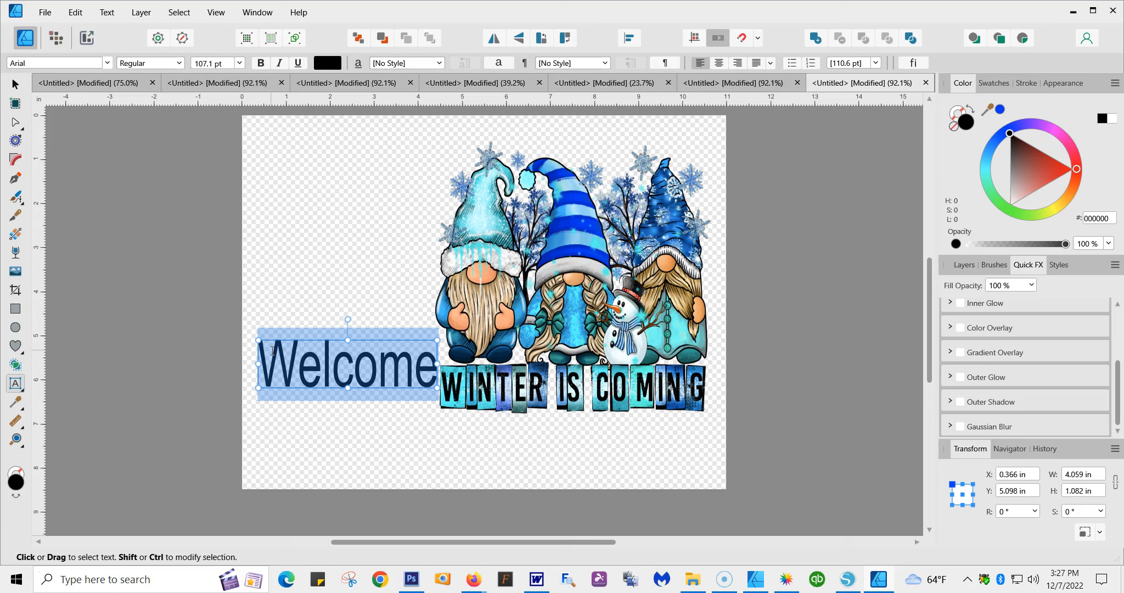
left_click(305, 362)
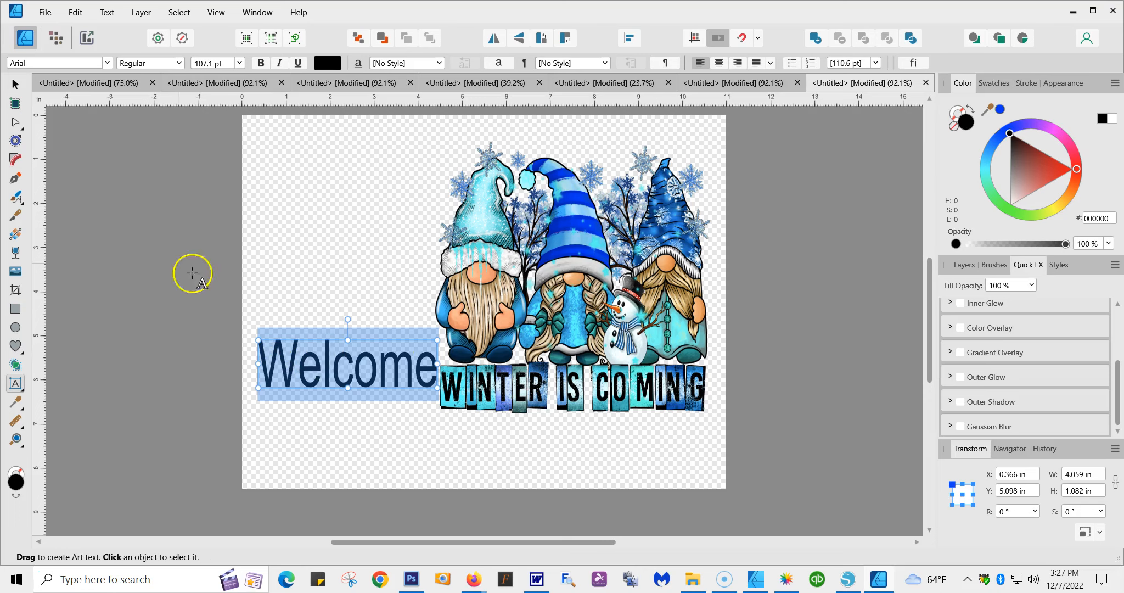
left_click(107, 64)
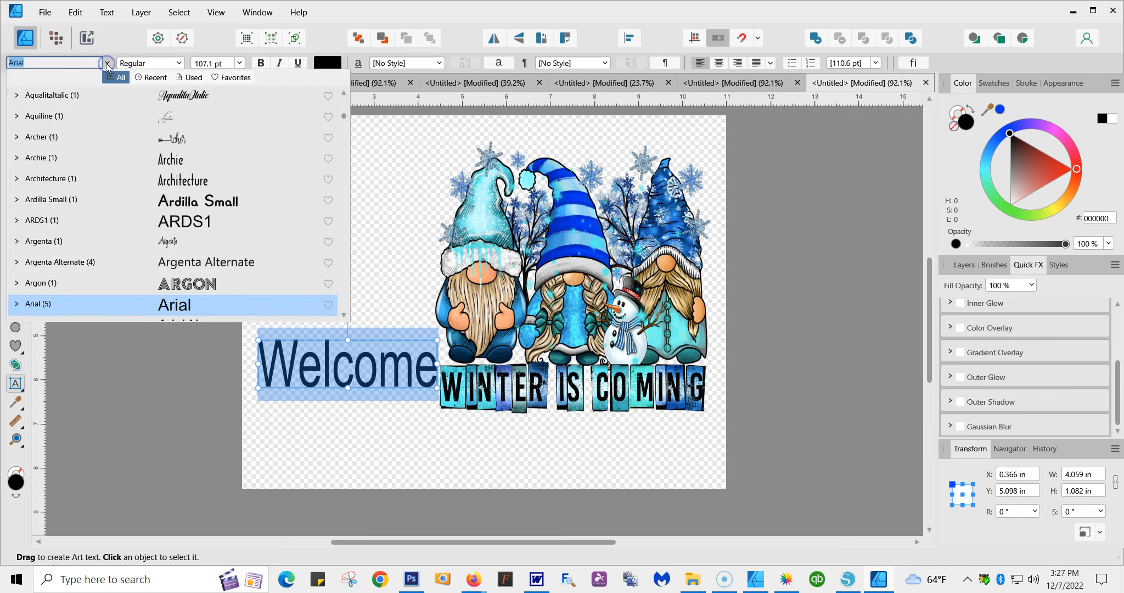
left_click(184, 96)
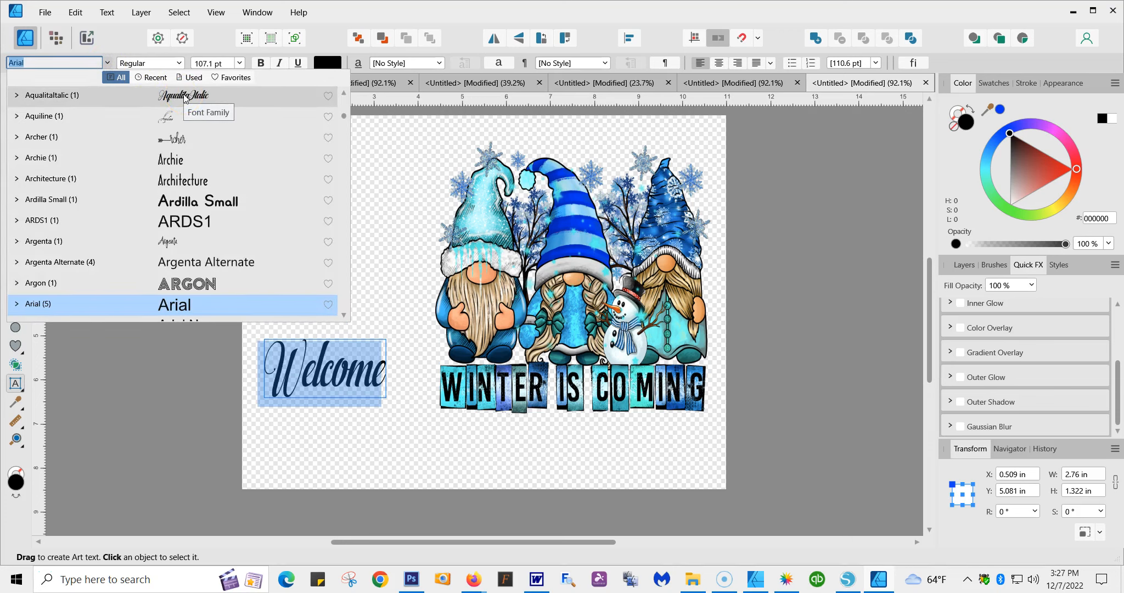
left_click(182, 134)
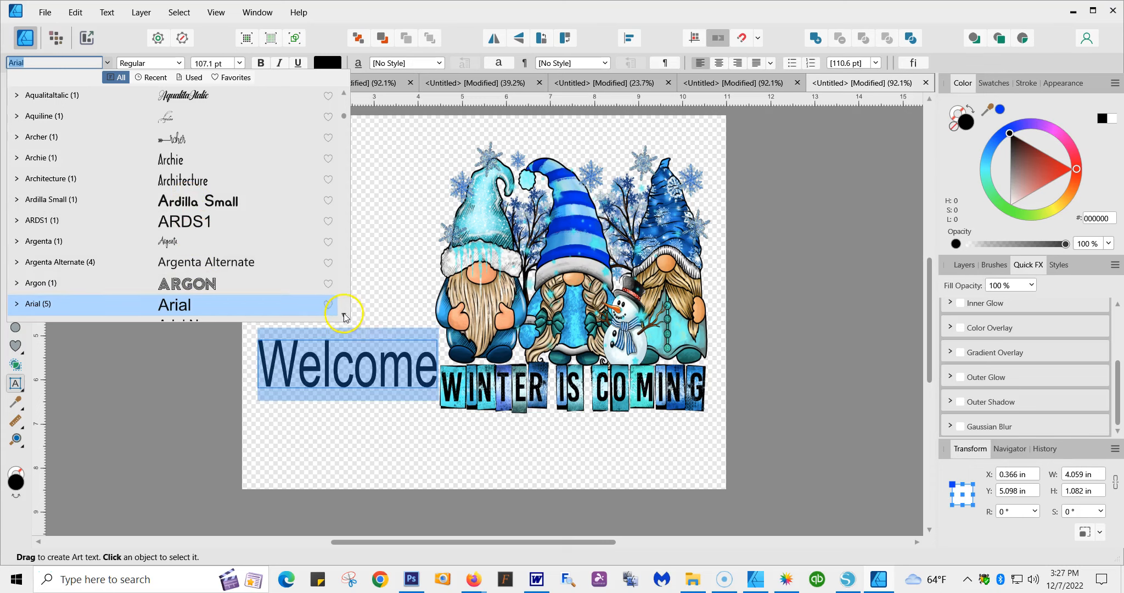
scroll(344, 316, "down", 3)
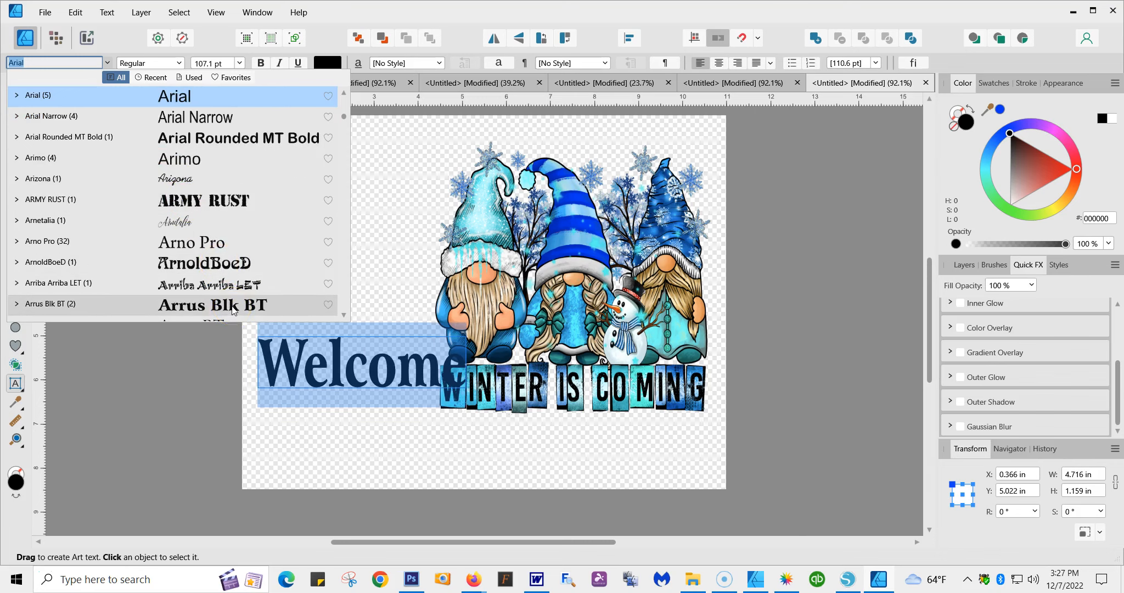
left_click(232, 309)
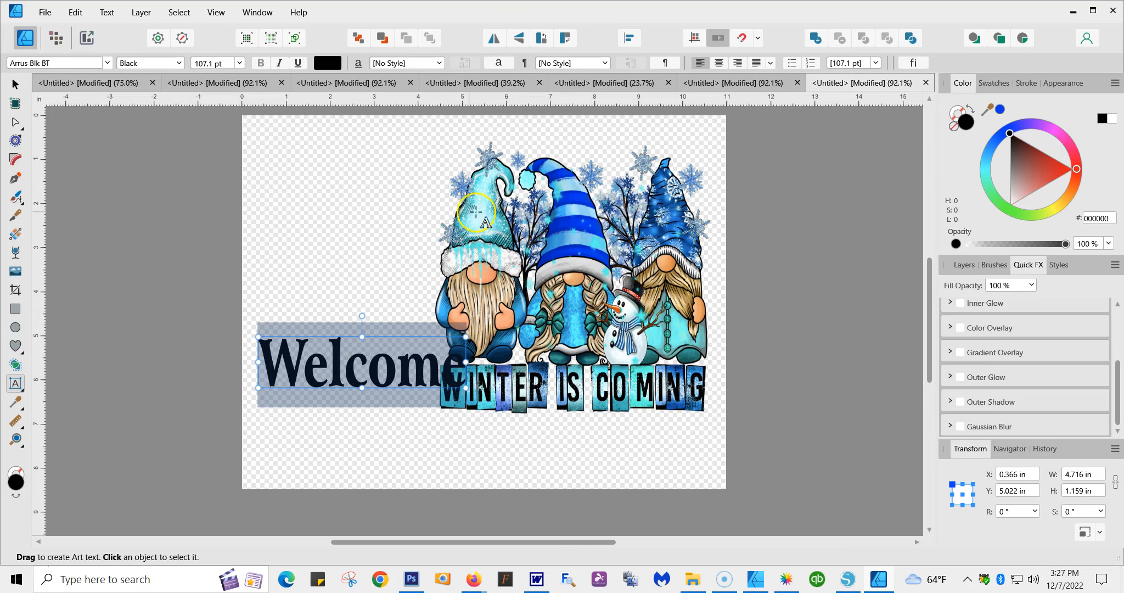
Move the "Welcome" text to the page's upper left and the gnome image to its lower right.
left_click(15, 86)
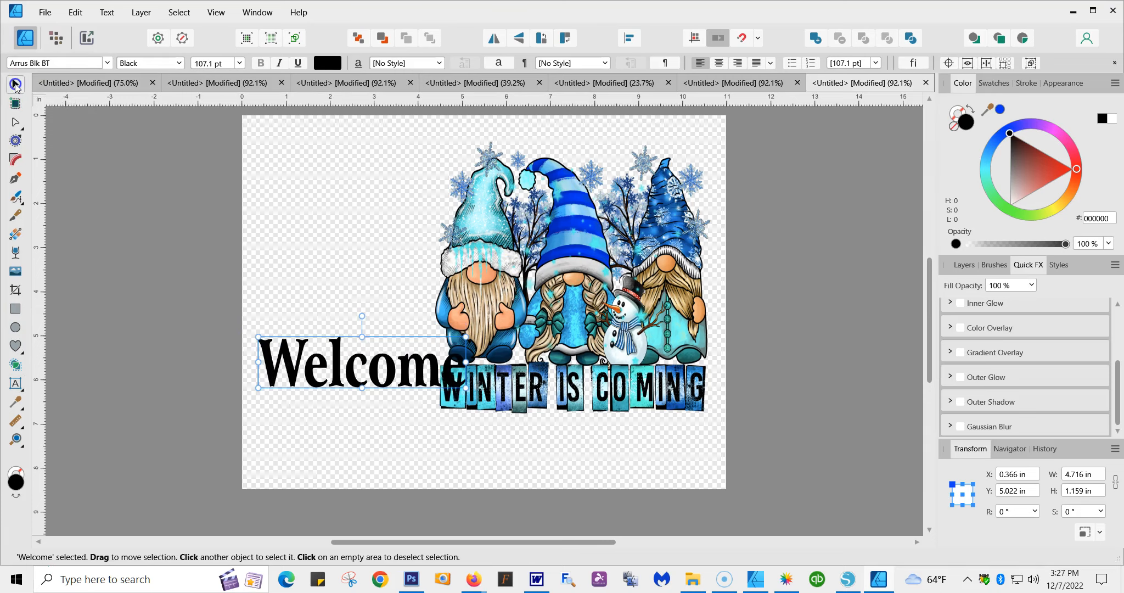
left_click_drag(380, 365, 373, 185)
left_click(513, 252)
left_click_drag(513, 252, 534, 305)
left_click(317, 168)
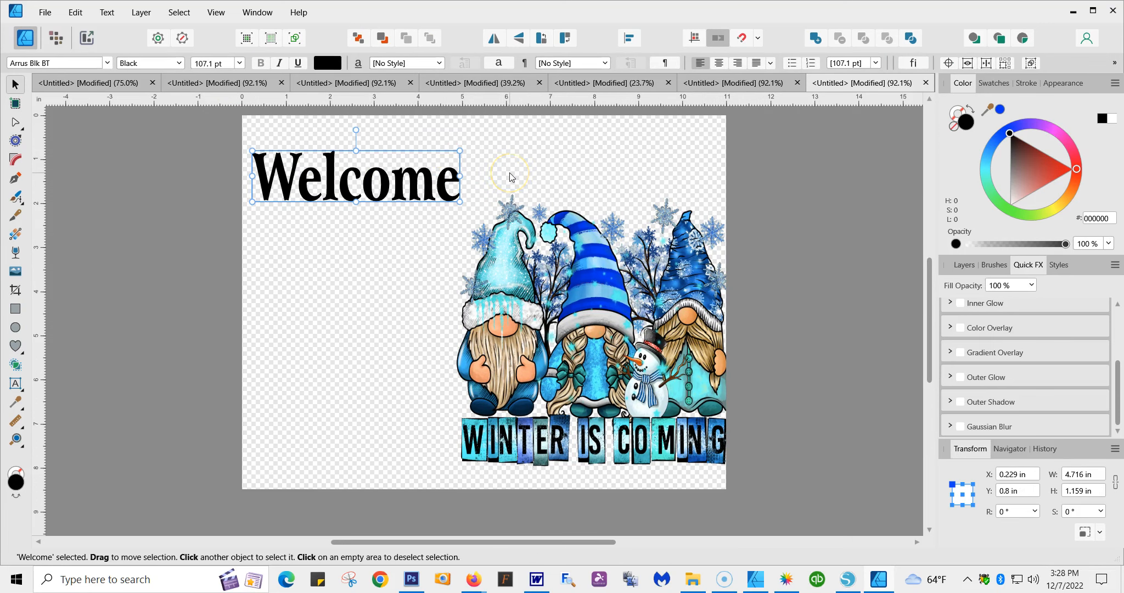
Color the "Welcome" text blue (0000E3) by sampling the dark stripe of the middle gnome's hat.
double_click(431, 181)
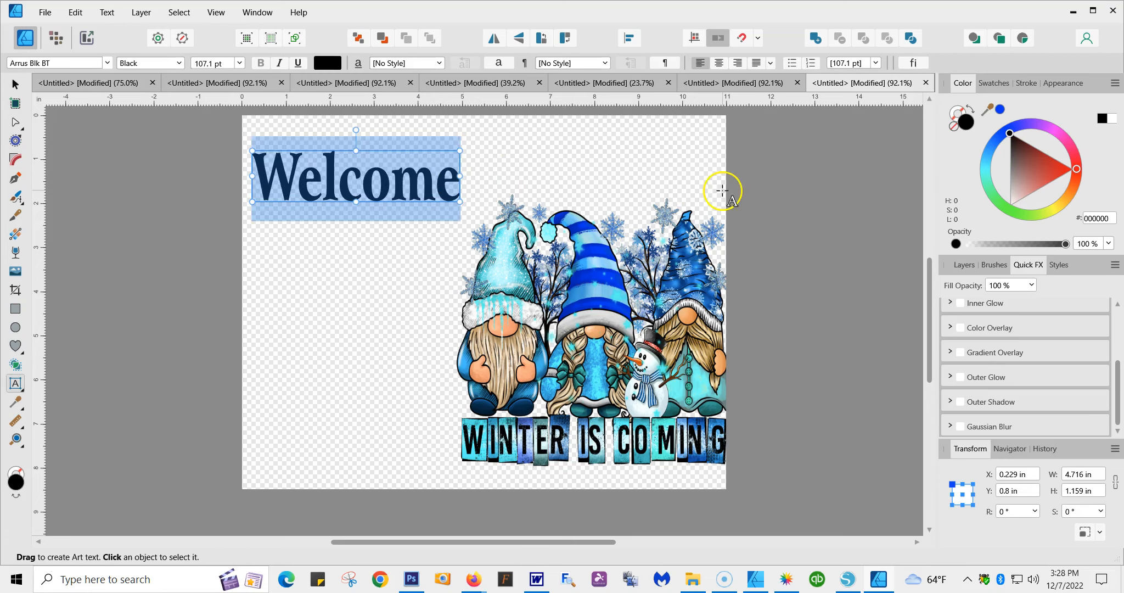
left_click(16, 403)
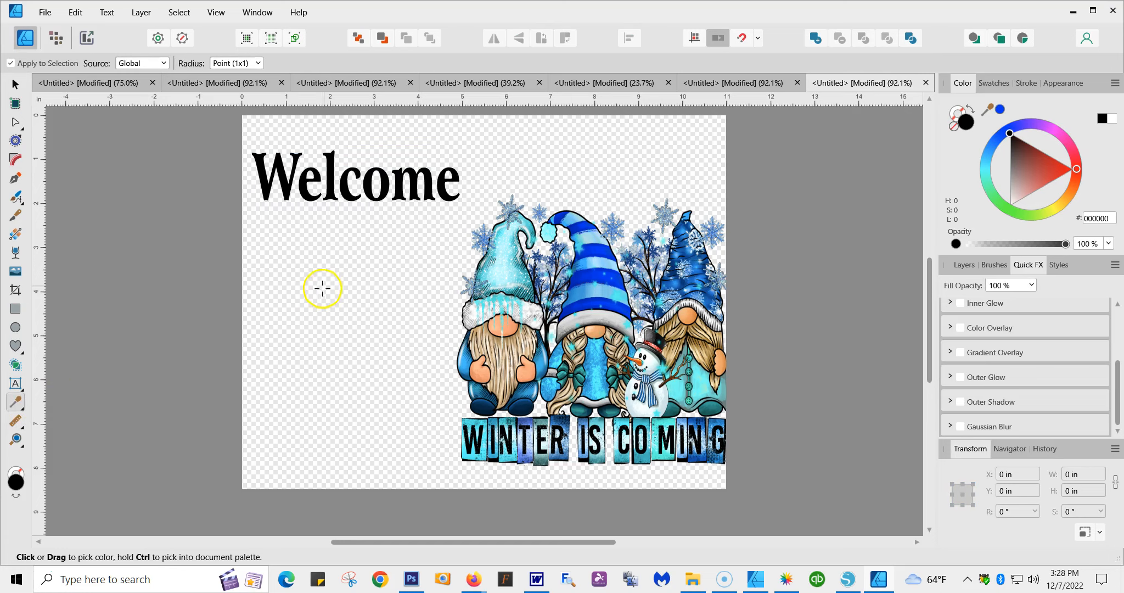
left_click(584, 277)
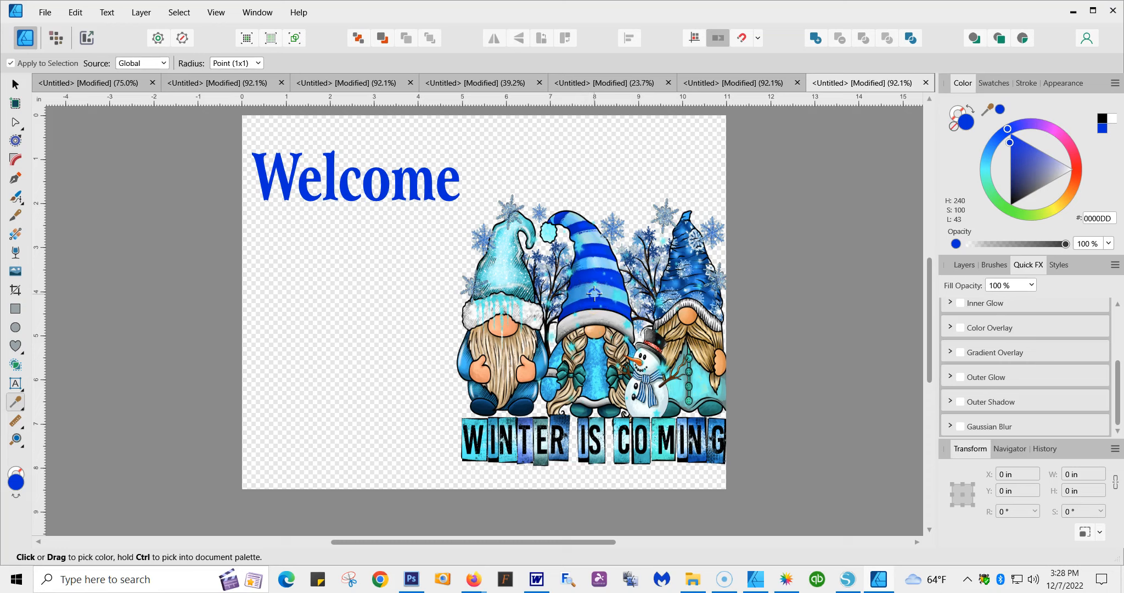
left_click(592, 284)
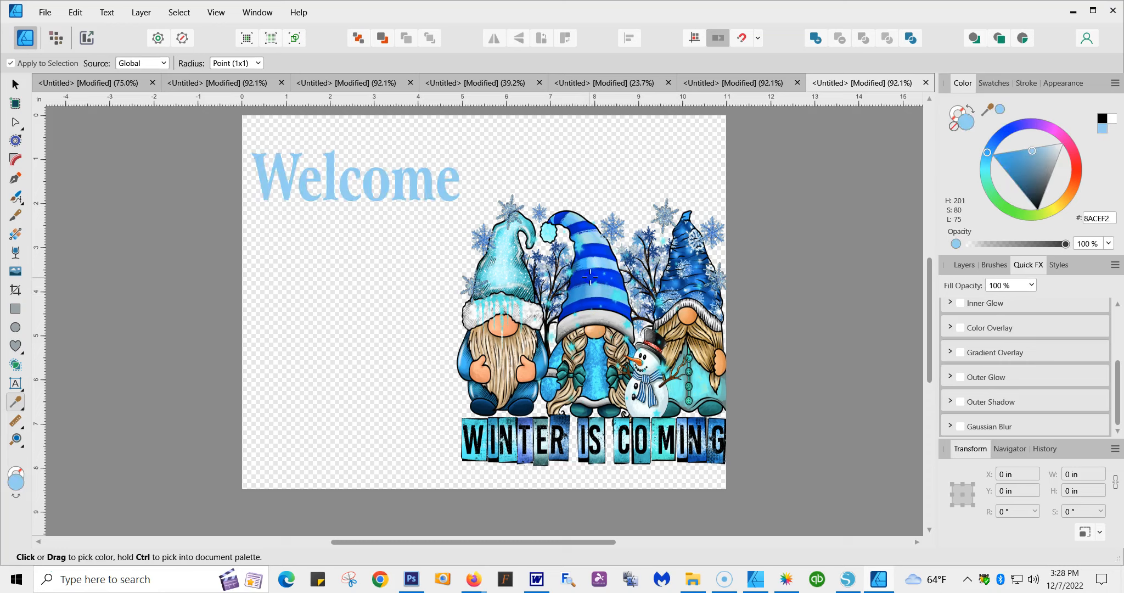
left_click(590, 277)
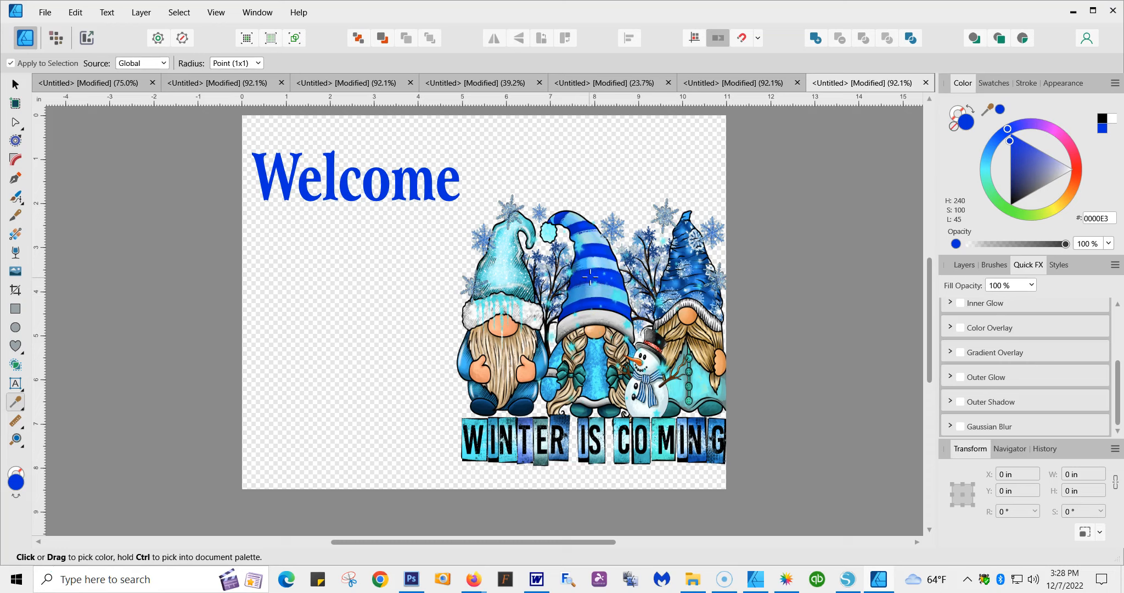
left_click(15, 84)
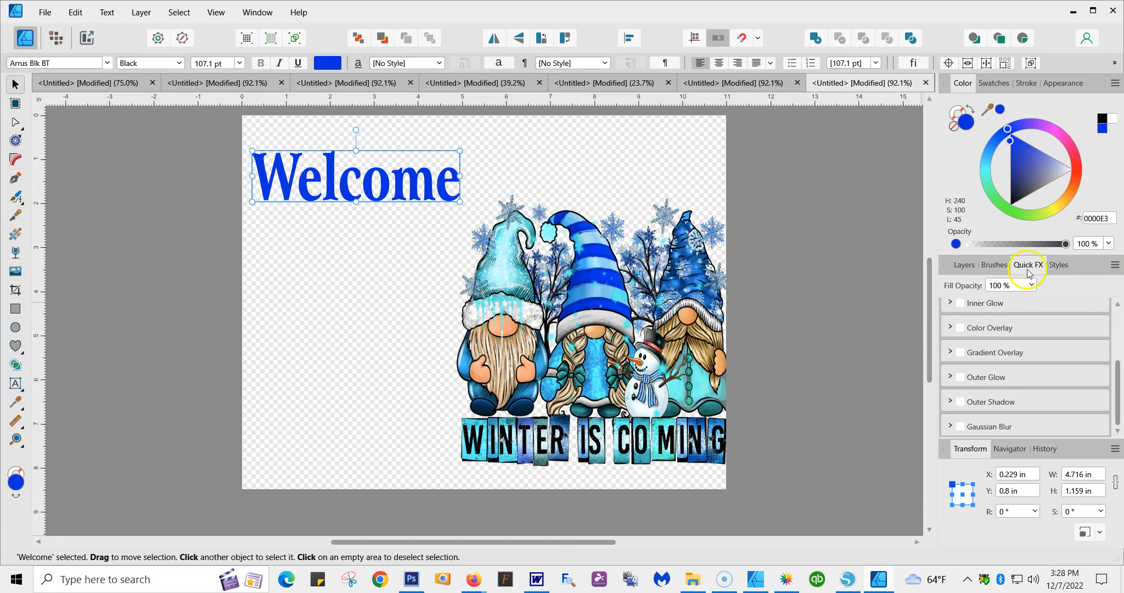
Apply a Bevel / Emboss effect to the "Welcome" text with 6 % opacity and a 43.3 px radius.
left_click(959, 83)
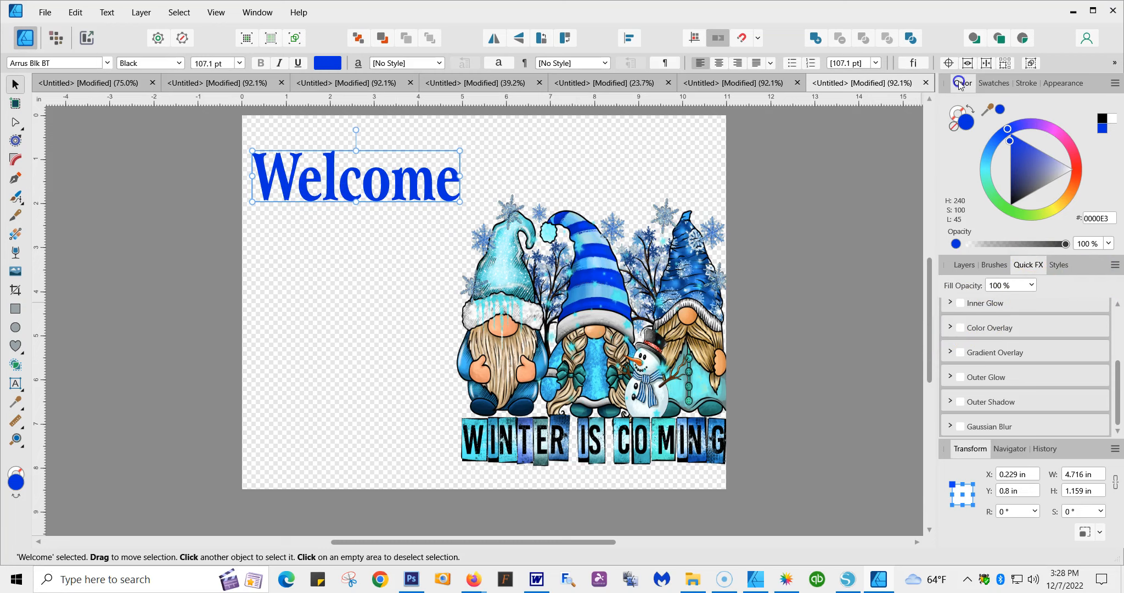
left_click(963, 264)
left_click(999, 265)
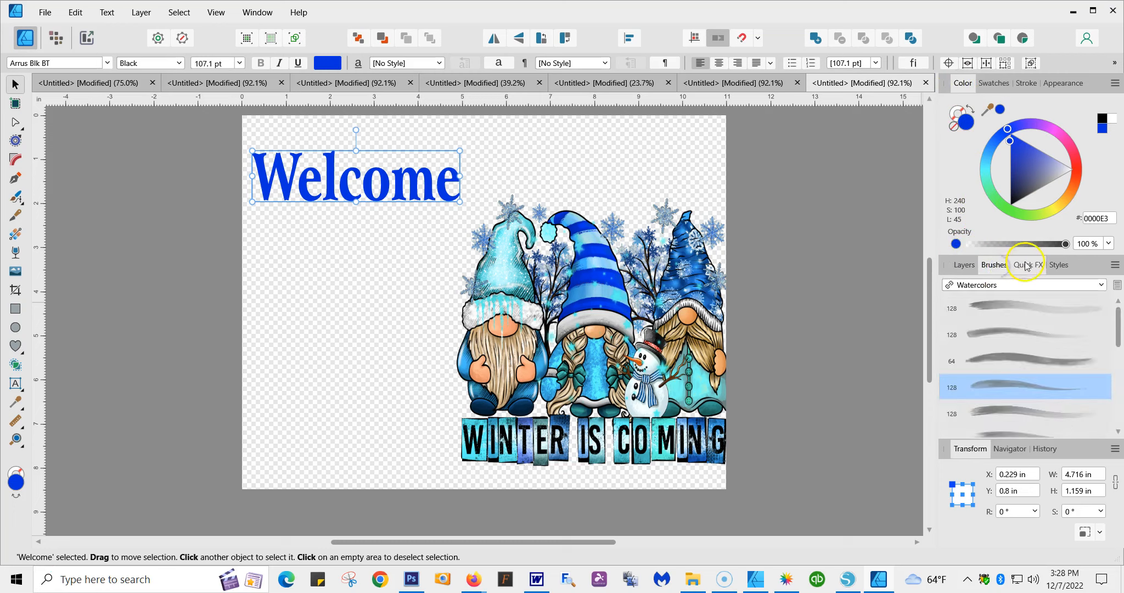
left_click(1024, 265)
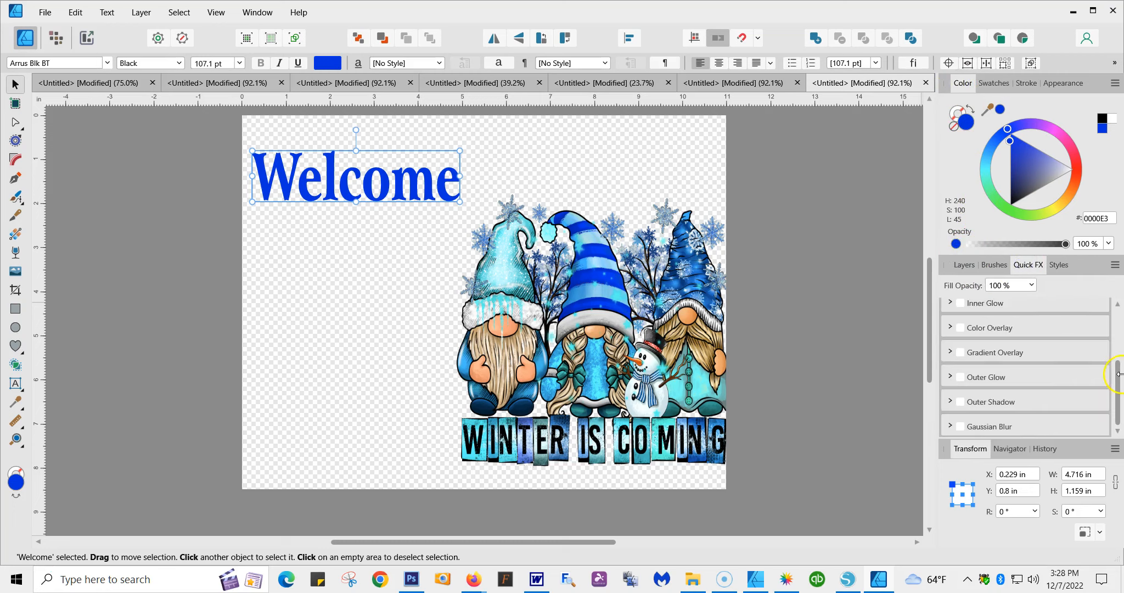
left_click_drag(1119, 384, 1119, 313)
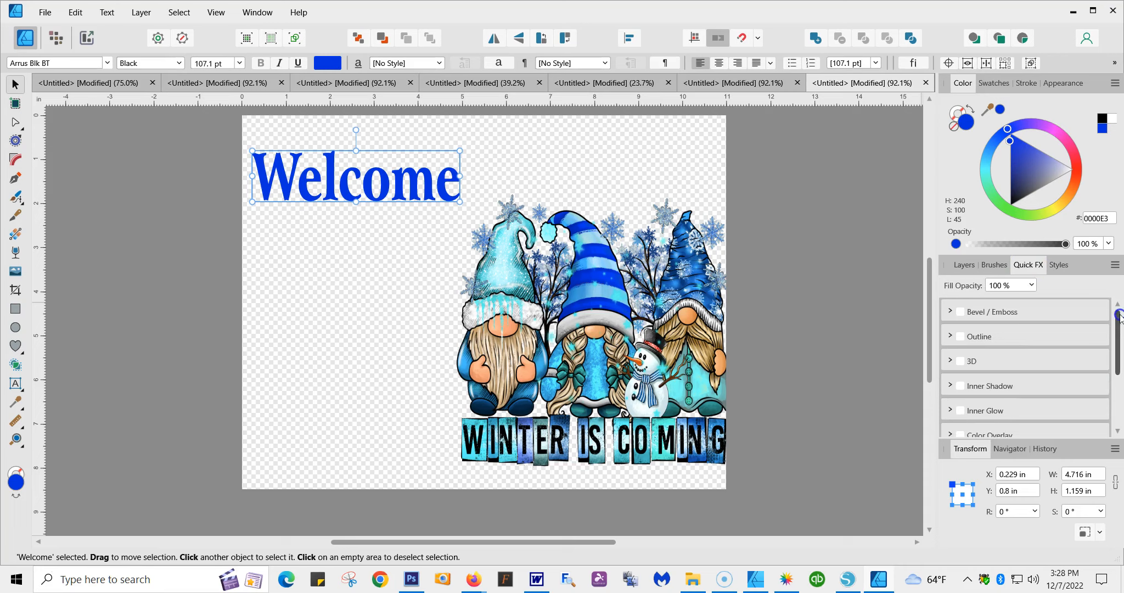
left_click(960, 314)
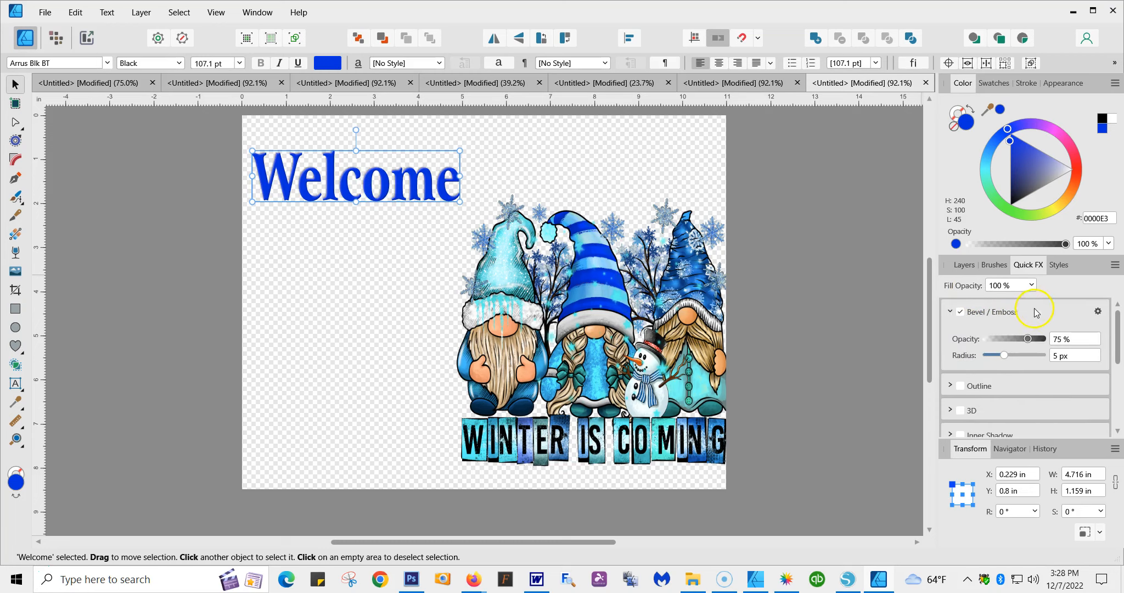
mouse_move(1004, 356)
left_mouse_down()
mouse_move(1033, 358)
mouse_move(1015, 340)
mouse_move(993, 343)
mouse_move(1064, 340)
mouse_move(1003, 340)
mouse_move(1059, 341)
mouse_move(992, 344)
mouse_move(1038, 342)
mouse_move(990, 354)
left_mouse_up()
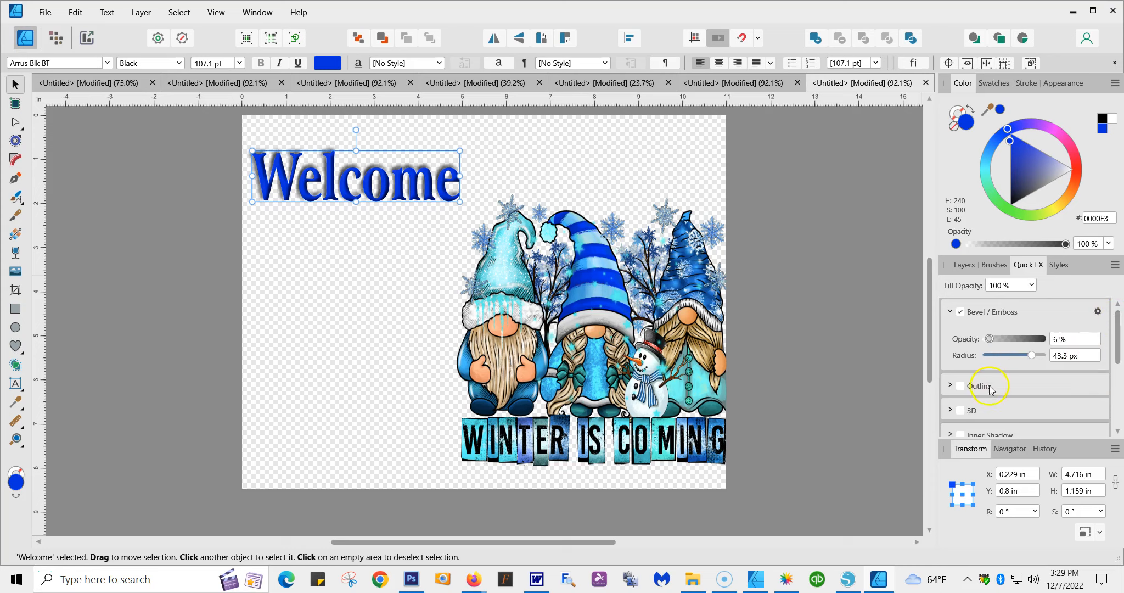
Add a black Outline effect to the "Welcome" text with 100 % opacity and a 4.5 px radius.
left_click(960, 387)
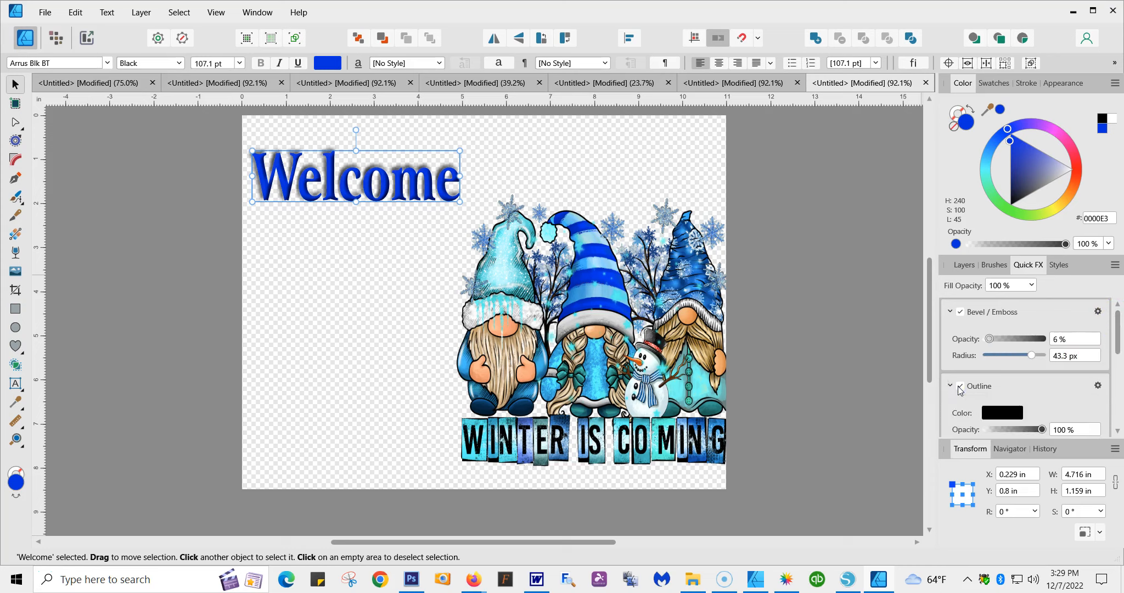
left_click_drag(1117, 343, 1117, 357)
mouse_move(986, 404)
left_mouse_down()
mouse_move(1047, 403)
mouse_move(988, 404)
left_mouse_up()
mouse_move(1002, 405)
left_mouse_down()
mouse_move(1015, 405)
mouse_move(1003, 405)
left_mouse_up()
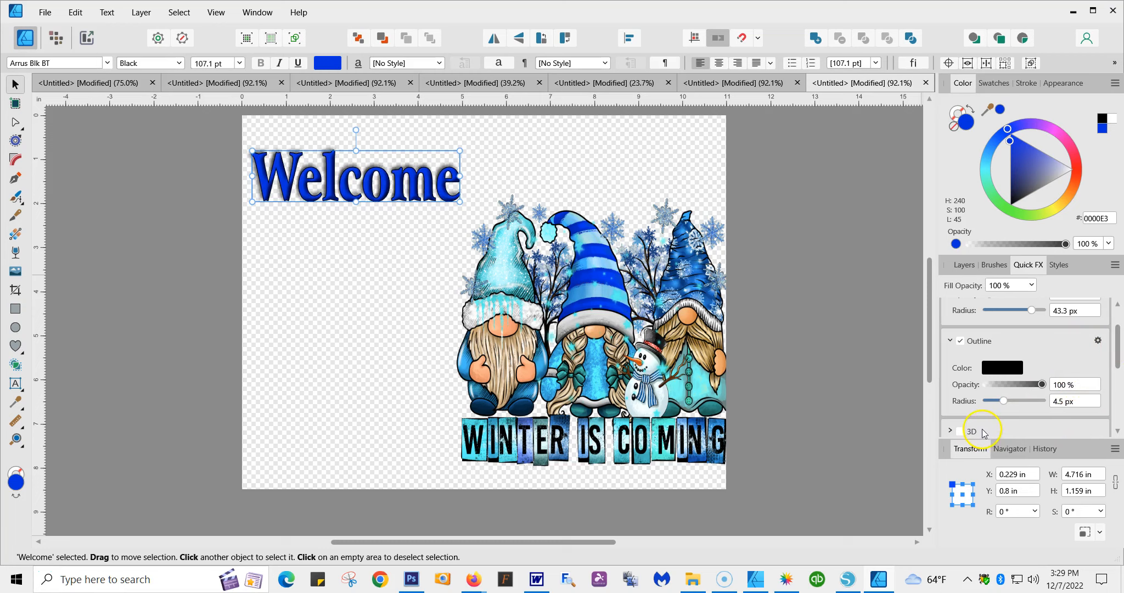
Apply a 3D effect with a 72.2 px radius to "Welcome" and enlarge the text to about 6.79 by 1.67 in.
scroll(1118, 361, "down", 3)
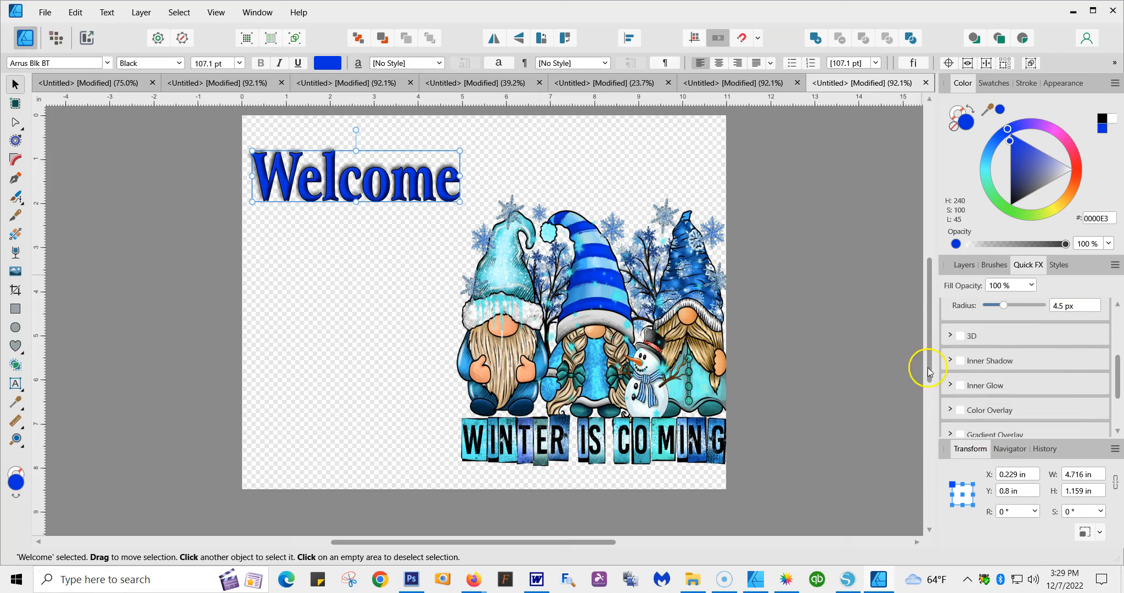
left_click(960, 340)
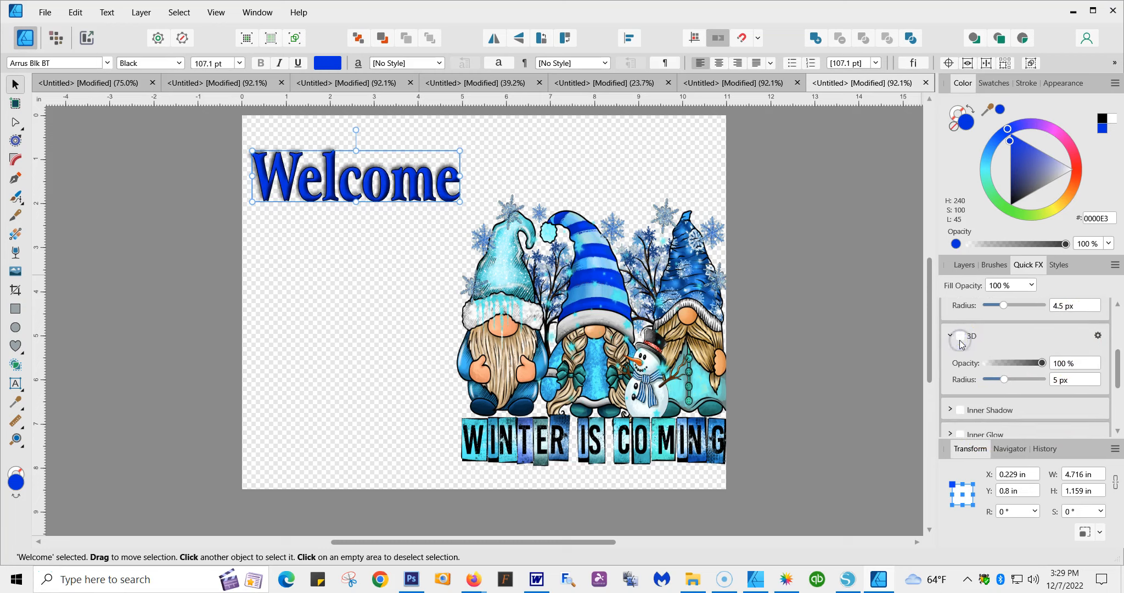
left_click_drag(1001, 381, 1034, 381)
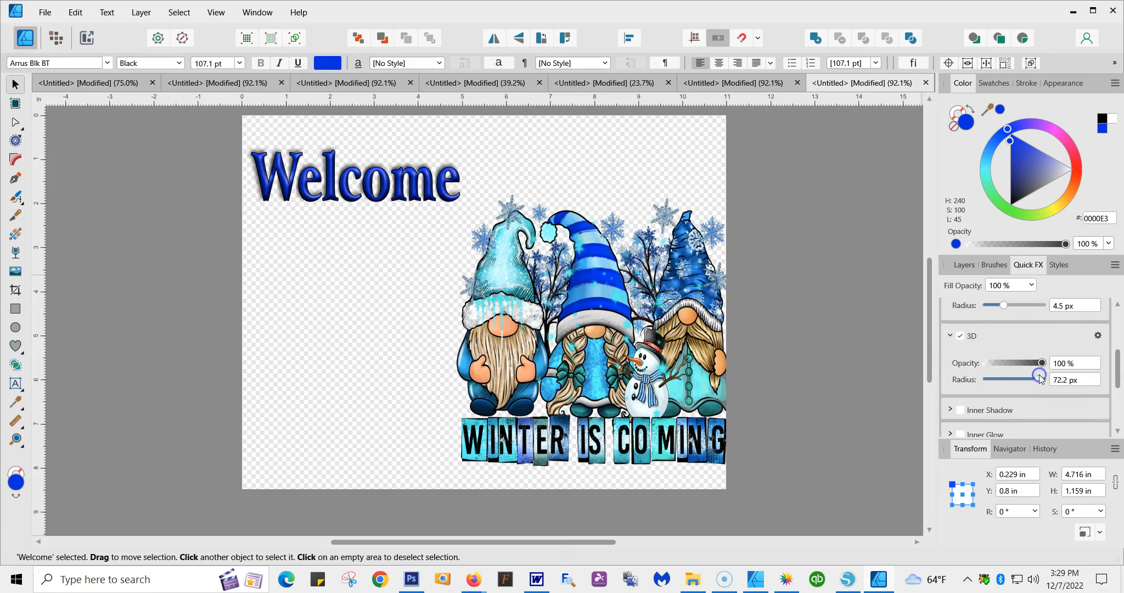
left_click_drag(460, 202, 555, 259)
left_click_drag(367, 191, 364, 175)
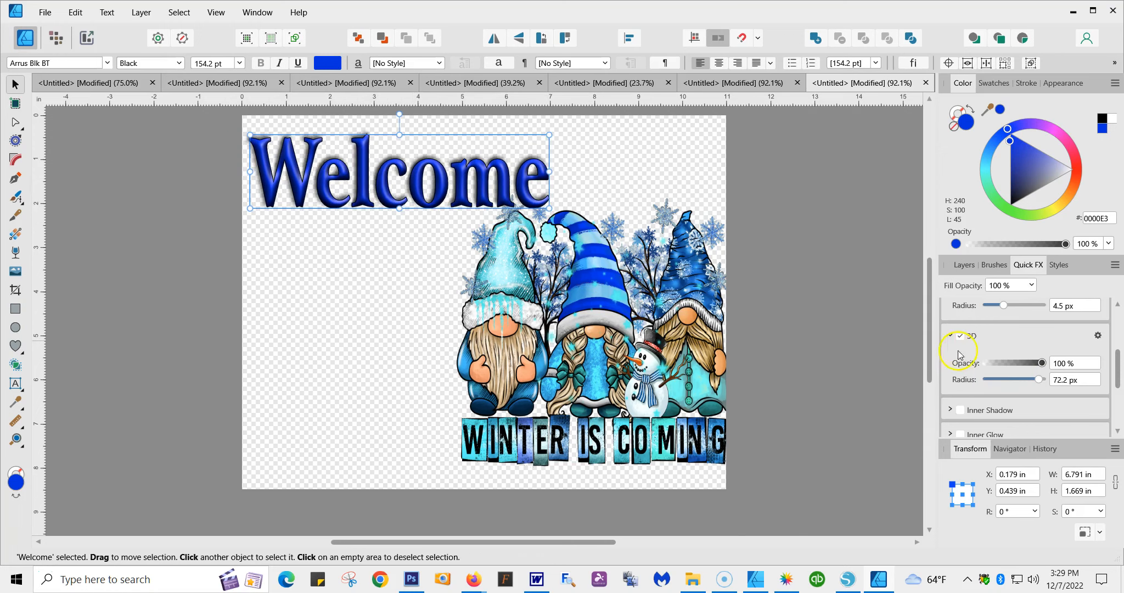
Turn off the Bevel / Emboss effect on "Welcome" and set the Outline radius to 9.6 px.
mouse_move(1041, 362)
left_mouse_down()
mouse_move(973, 382)
mouse_move(1068, 368)
mouse_move(1119, 332)
mouse_move(1120, 317)
left_mouse_up()
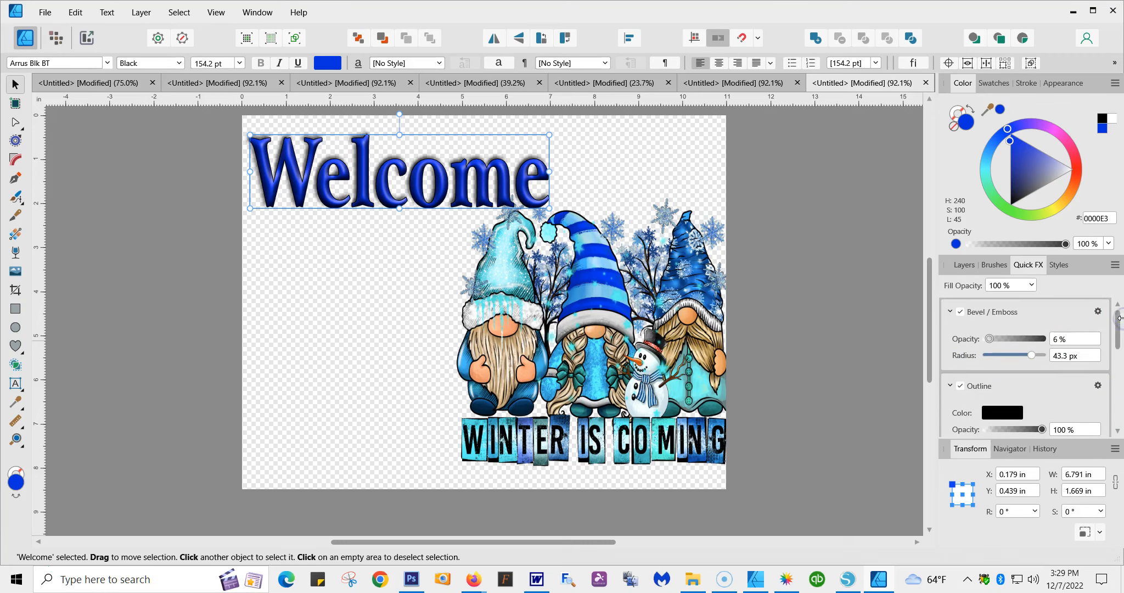
left_click(959, 313)
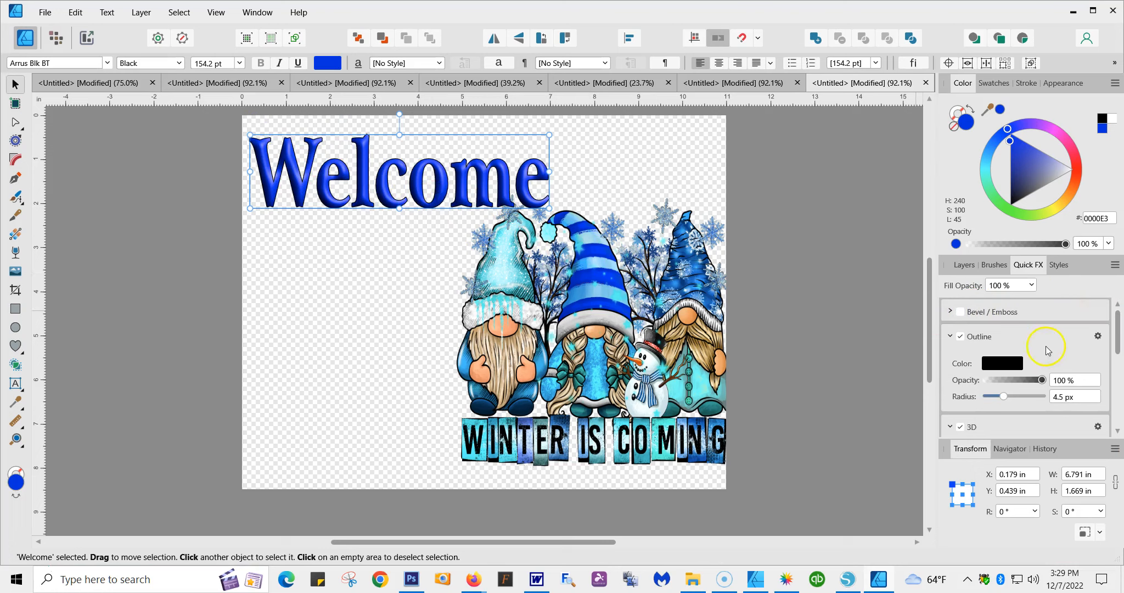
mouse_move(1000, 399)
left_mouse_down()
mouse_move(1024, 400)
mouse_move(1010, 402)
left_mouse_up()
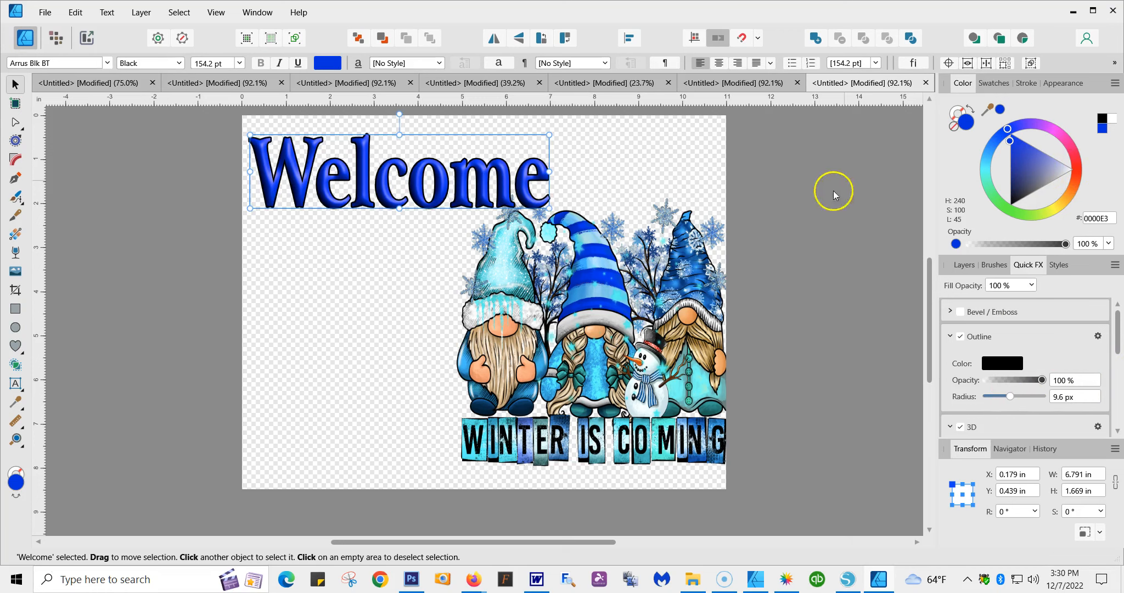
Recolor the "Welcome" text red (E31A00).
left_click(1077, 176)
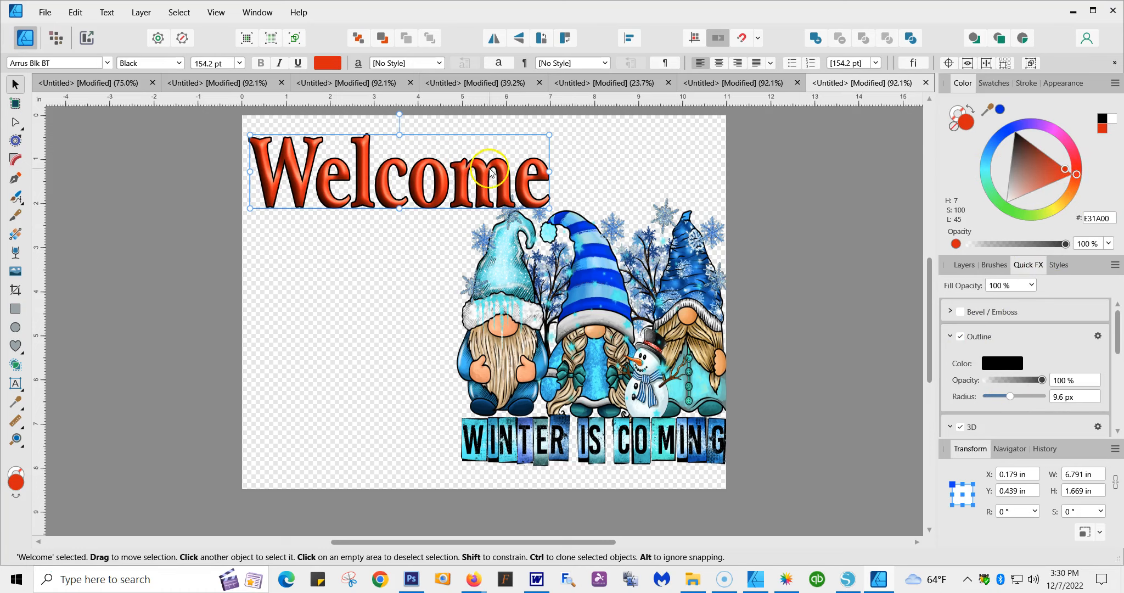
Turn off the Outline effect on the "Welcome" text and recolor it crimson red (E30032).
left_click(961, 339)
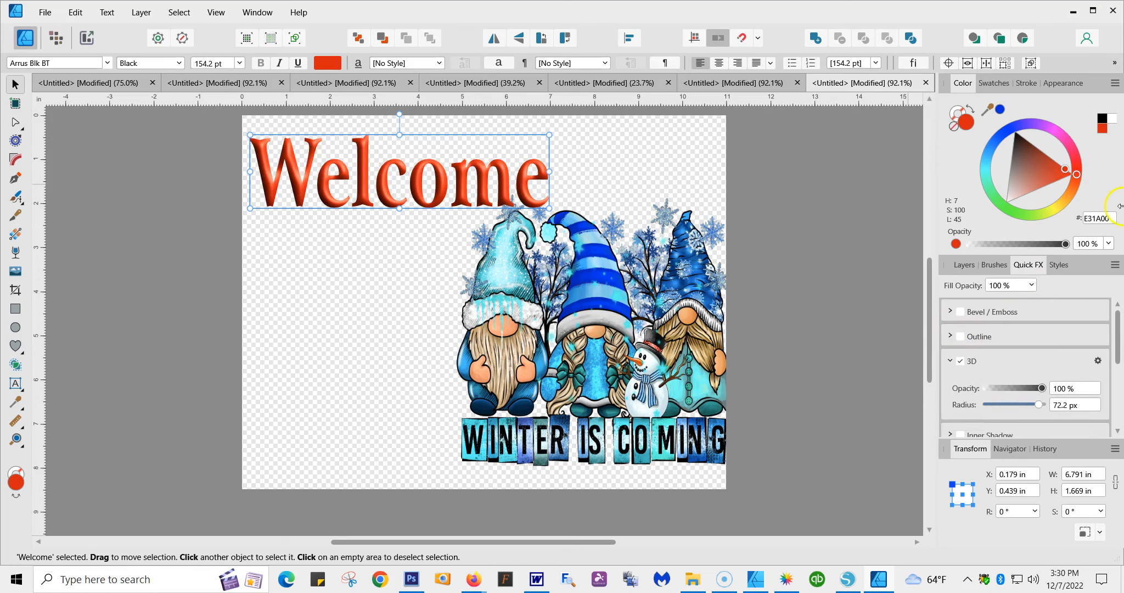
mouse_move(1084, 176)
left_mouse_down()
mouse_move(1072, 145)
mouse_move(1079, 210)
mouse_move(1065, 219)
mouse_move(1086, 156)
left_mouse_up()
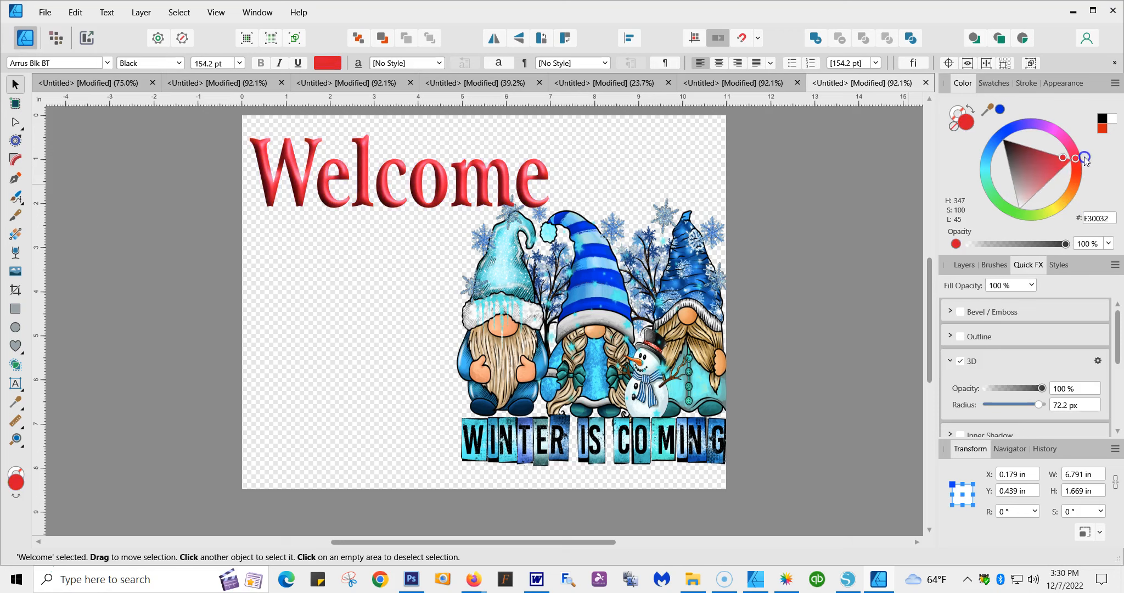
scroll(1119, 336, "down", 4)
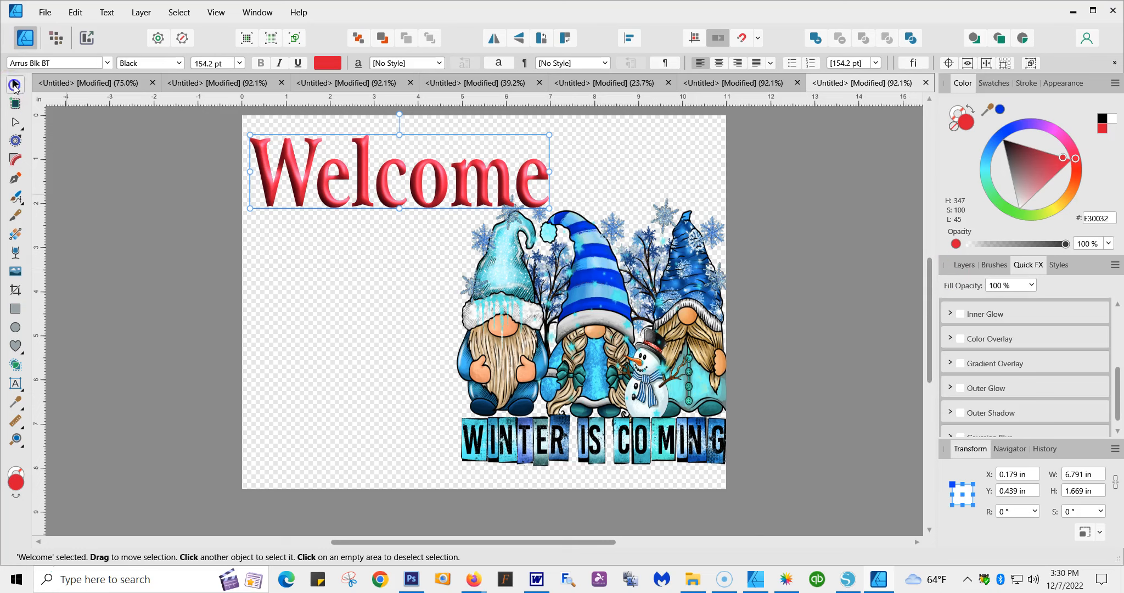
Shrink the "Welcome" text to about 3.28 by 0.81 in and move the gnome image to the page's lower center.
left_click_drag(250, 134, 404, 173)
left_click_drag(418, 265, 246, 200)
left_click_drag(444, 150, 557, 241)
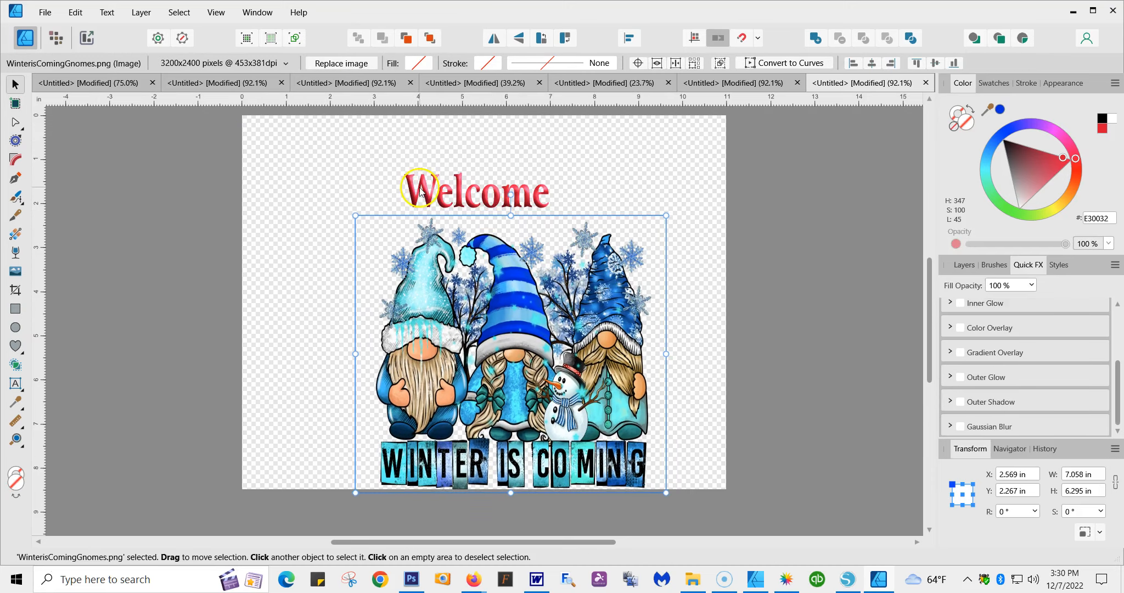
Enlarge the gnome image to about 8.53 by 7.6 in and move "Welcome" to the page's lower-left corner.
left_click_drag(419, 191, 251, 138)
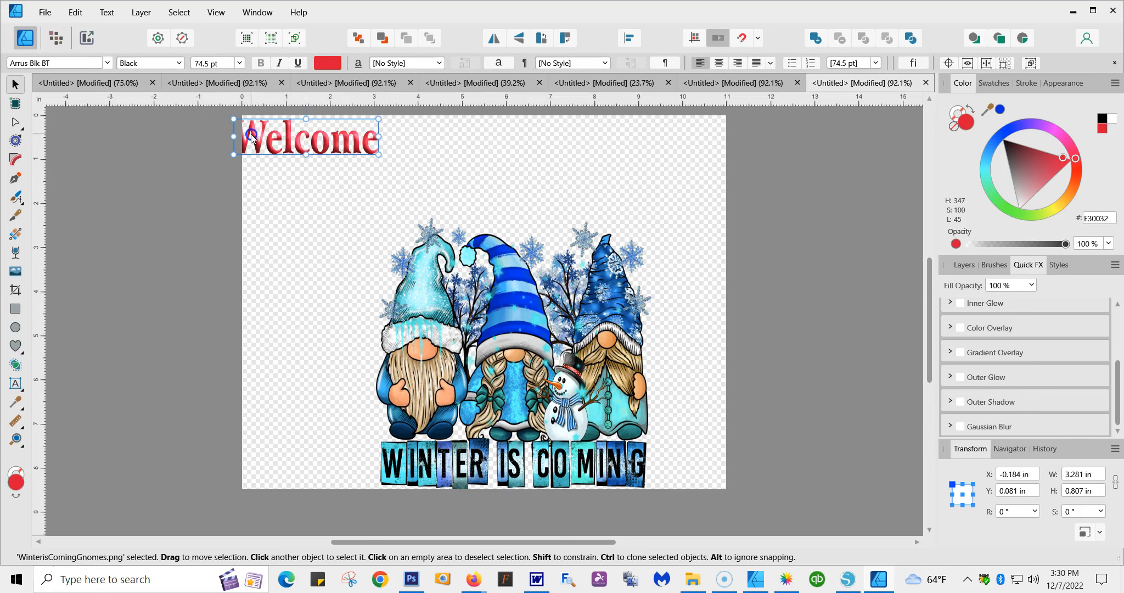
left_click_drag(524, 337, 521, 280)
left_click_drag(354, 156, 330, 138)
left_click_drag(664, 434, 705, 477)
left_click_drag(528, 332, 545, 326)
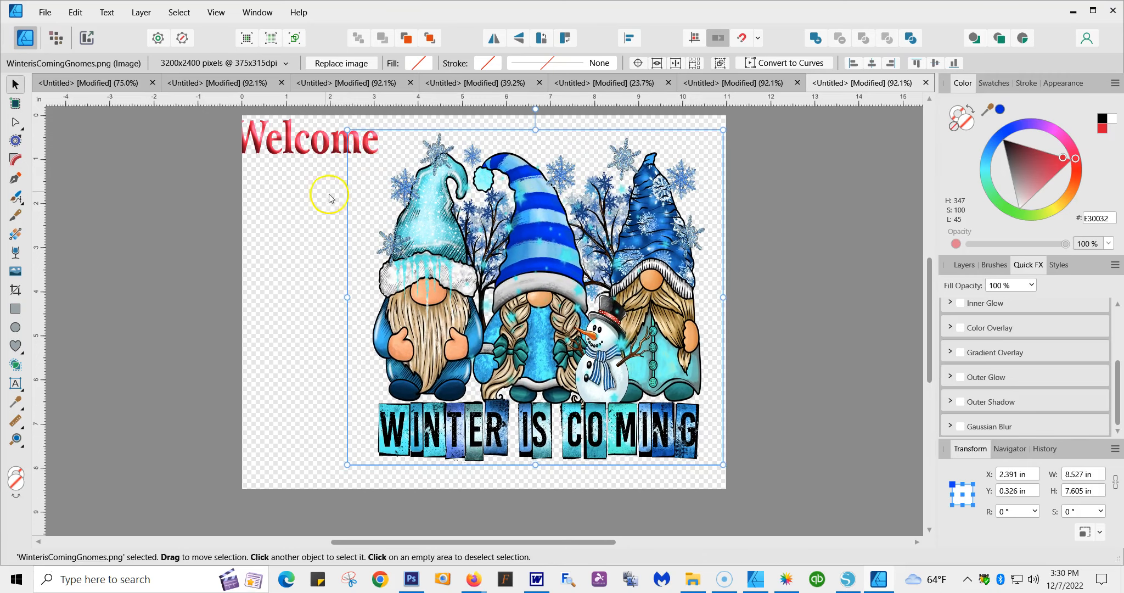
left_click_drag(308, 141, 320, 470)
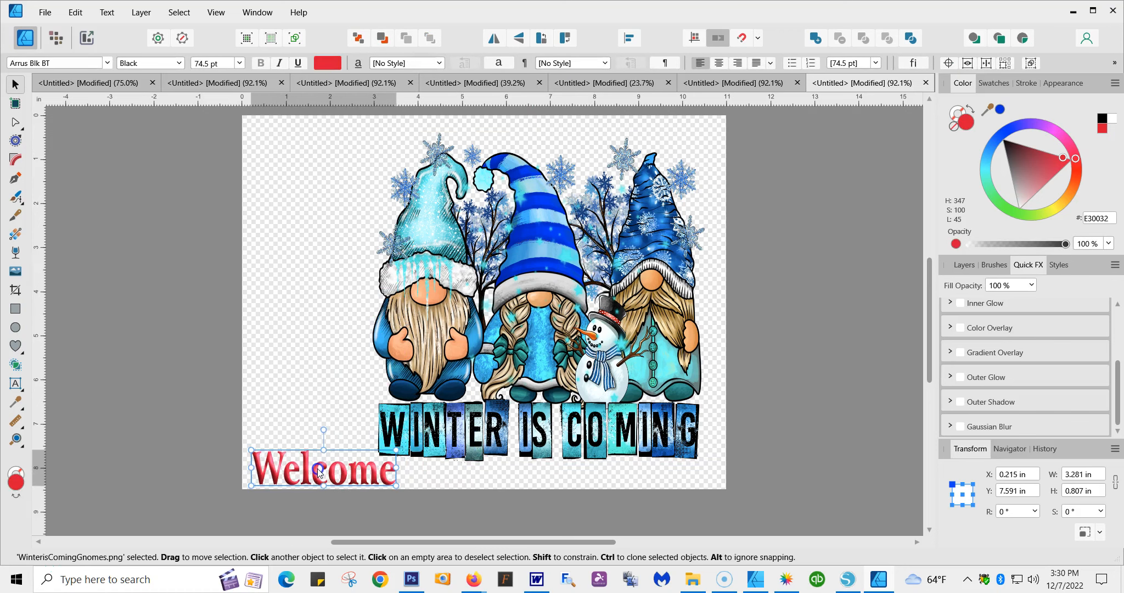
left_click(304, 160)
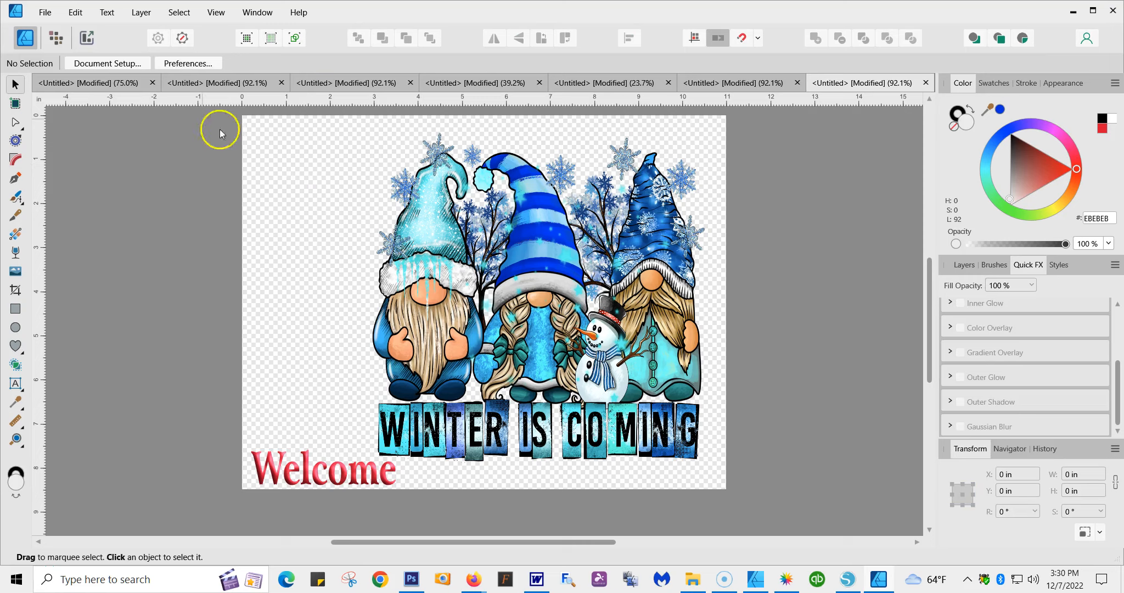
Place 3Coffee.png from Downloads 2 beside the first gnome's hat, about 2.76 in square.
left_click(45, 12)
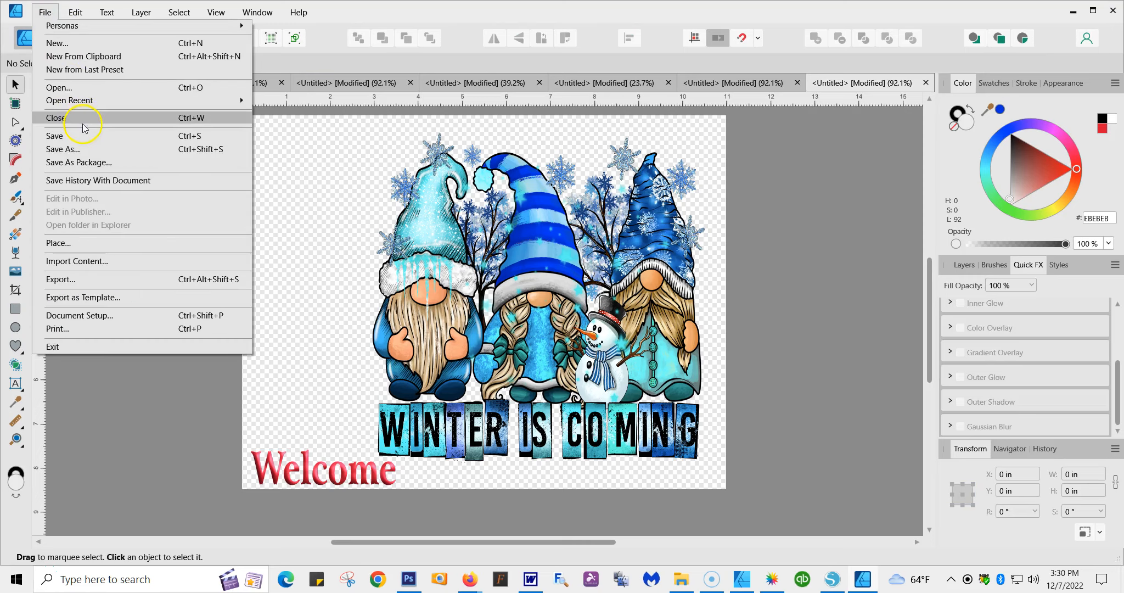
left_click(76, 243)
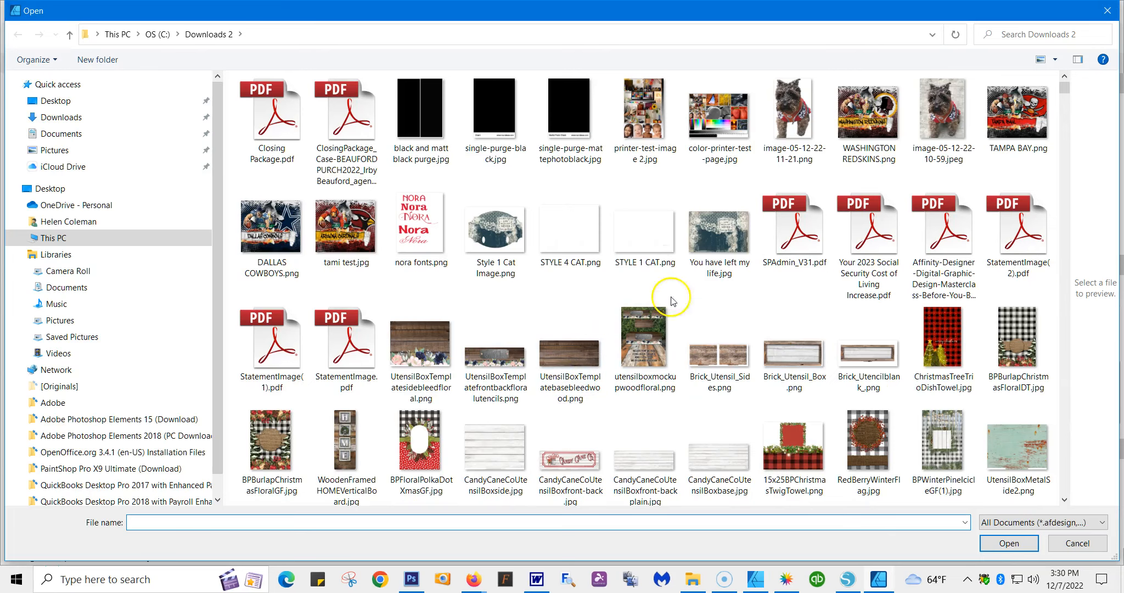
left_click_drag(1065, 500, 1066, 504)
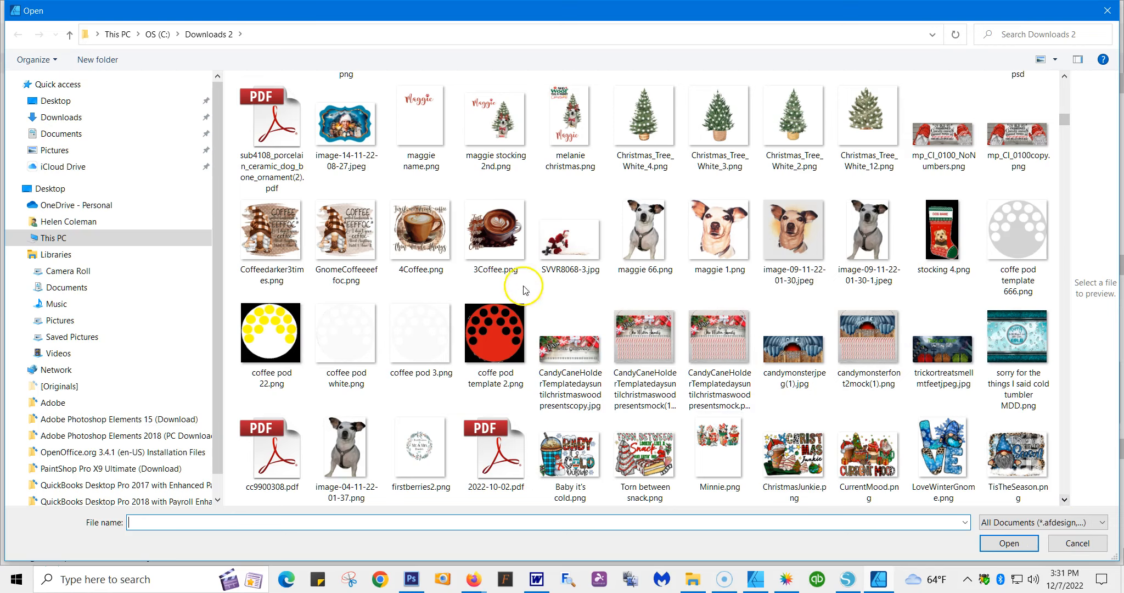
double_click(489, 260)
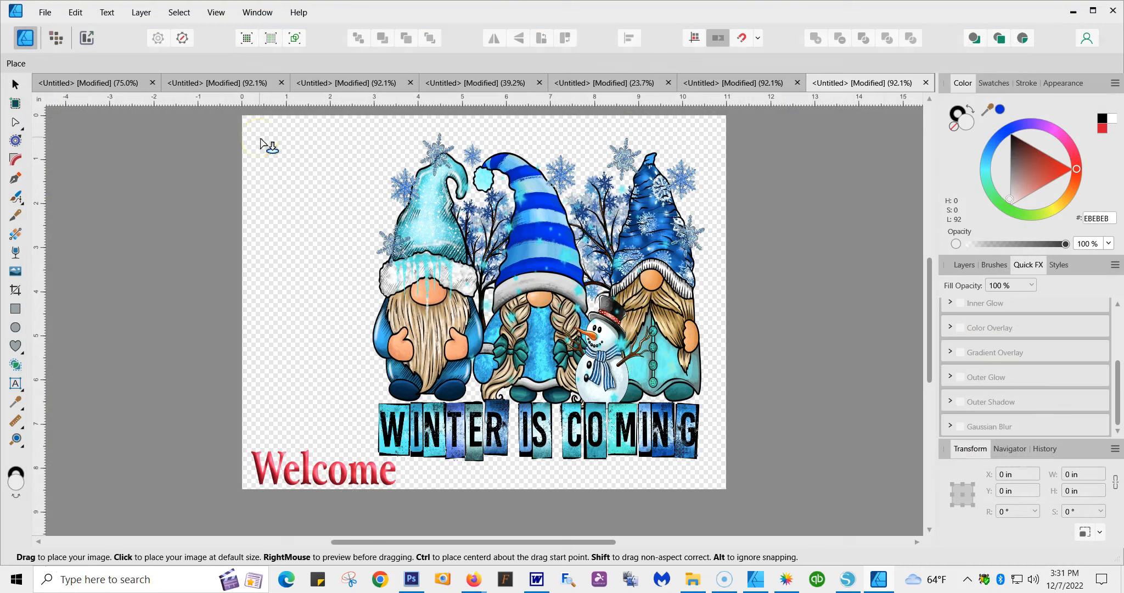
left_click_drag(259, 138, 380, 257)
left_click_drag(345, 192, 336, 229)
left_click(163, 173)
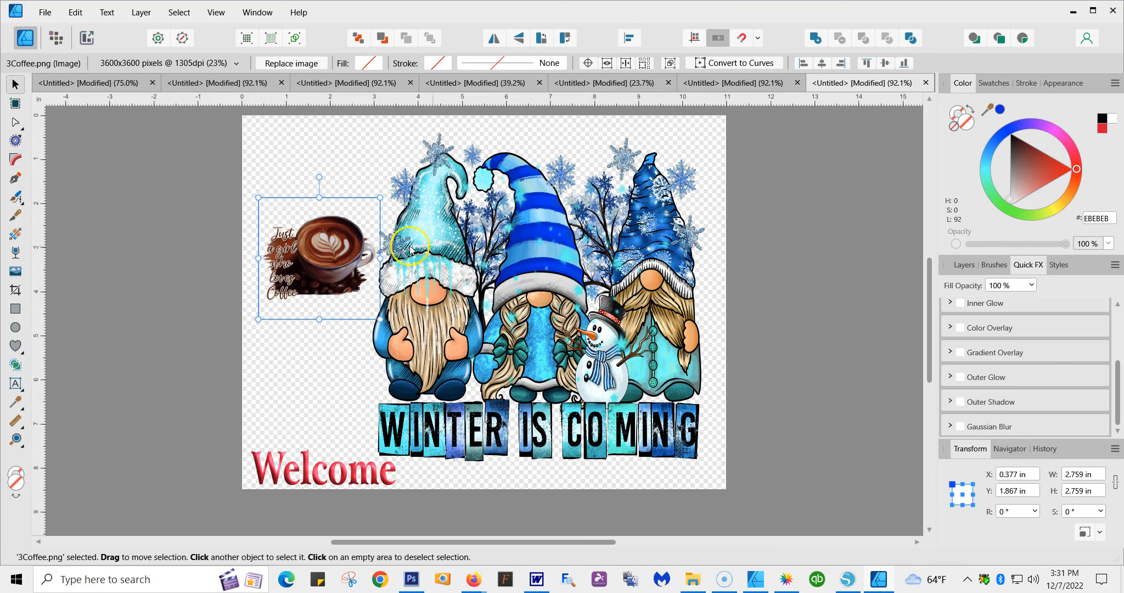
Resize the coffee image to about 2.8 in square and fine-tune its position along with the gnome image and "Welcome" text.
left_click_drag(380, 318, 433, 381)
left_click_drag(381, 285, 366, 241)
left_click_drag(240, 152, 307, 199)
left_click_drag(364, 252, 328, 211)
mouse_move(346, 466)
left_mouse_down()
mouse_move(340, 384)
mouse_move(350, 476)
left_mouse_up()
mouse_move(443, 306)
left_mouse_down()
mouse_move(406, 306)
mouse_move(444, 310)
left_mouse_up()
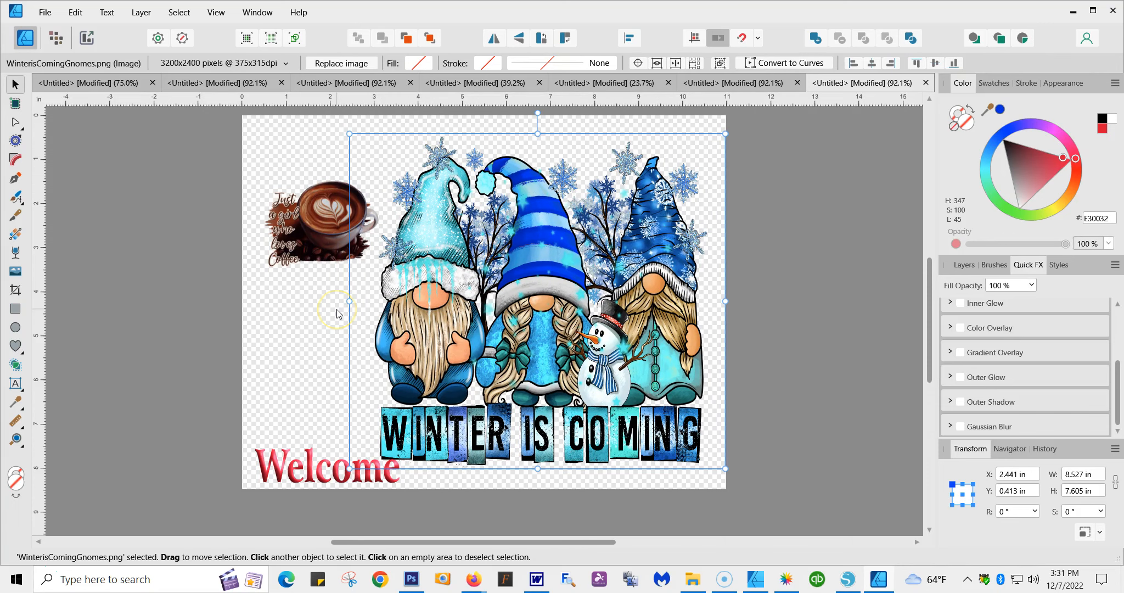
left_click_drag(333, 238, 333, 249)
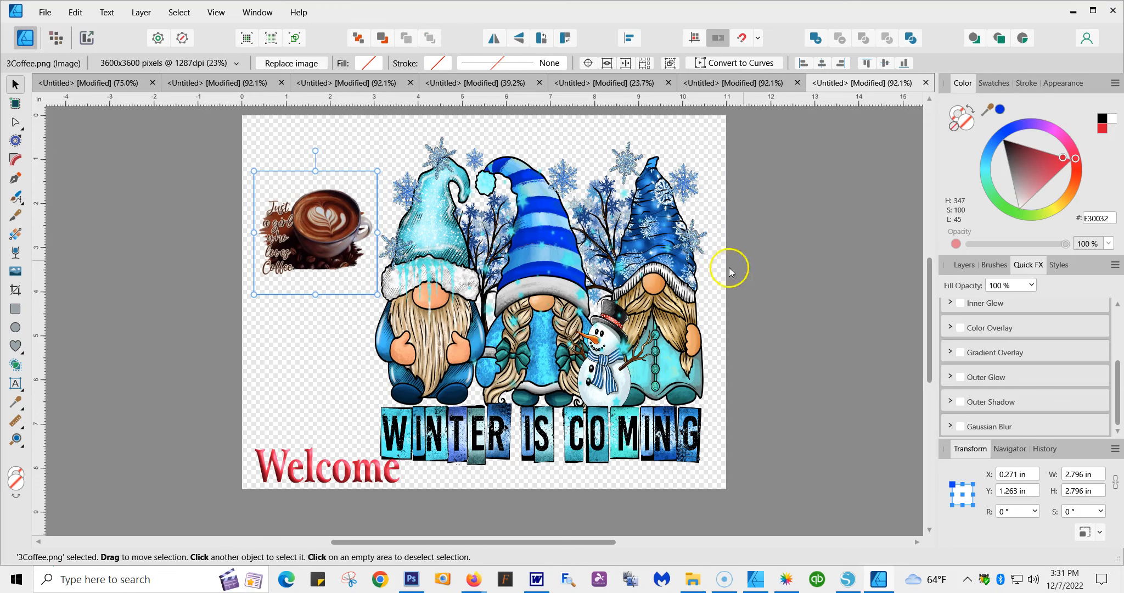
left_click(320, 341)
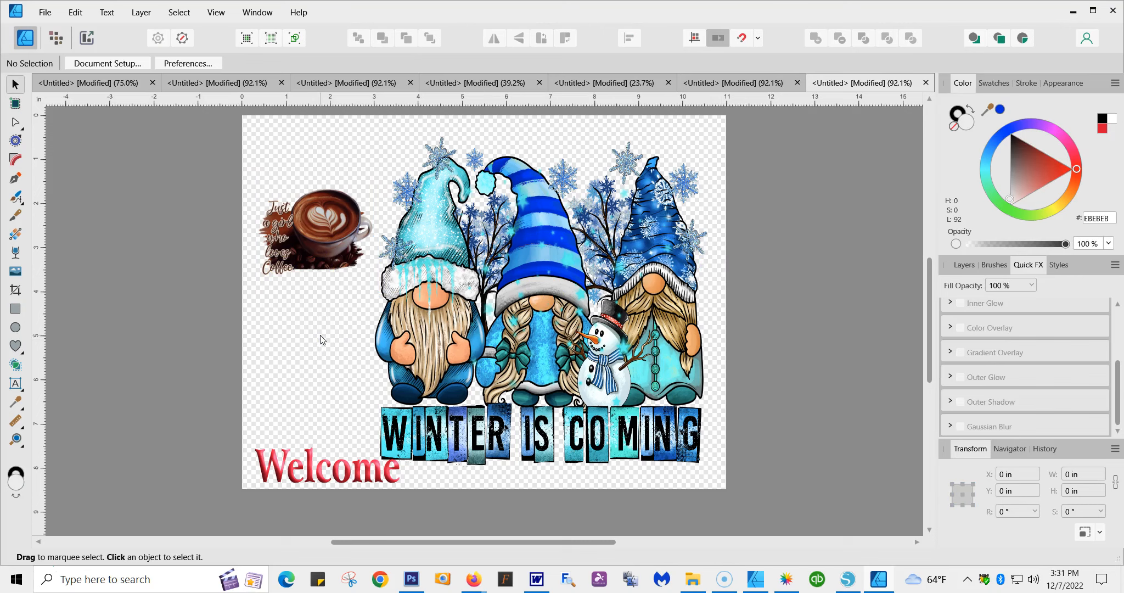
Open the print settings for the document and select the SC-F170 sub Series(Network) printer.
left_click(43, 13)
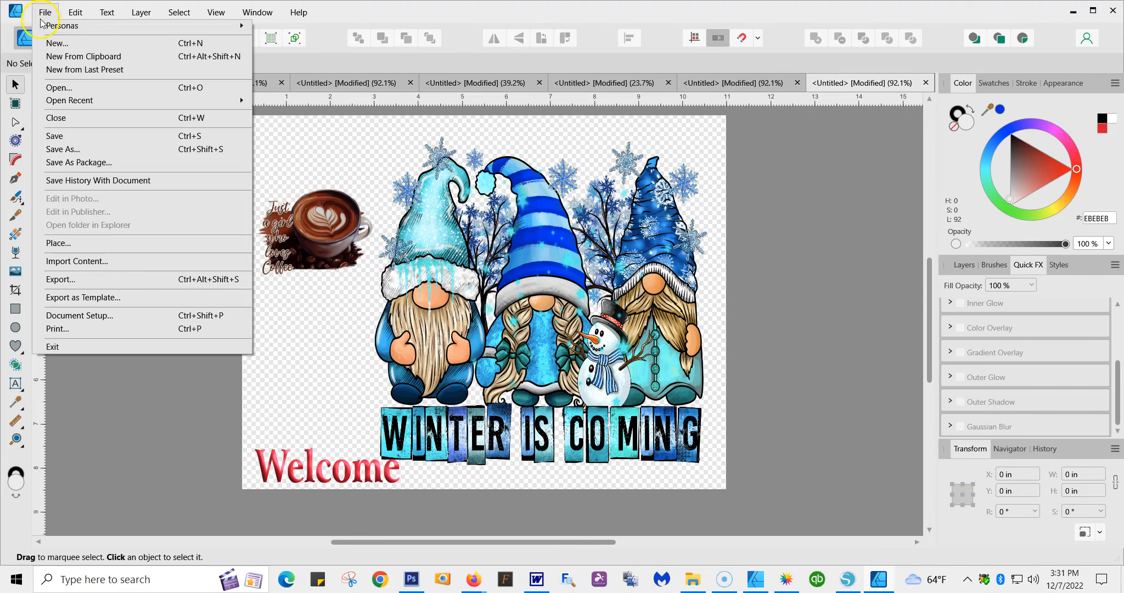
left_click(57, 328)
left_click(545, 145)
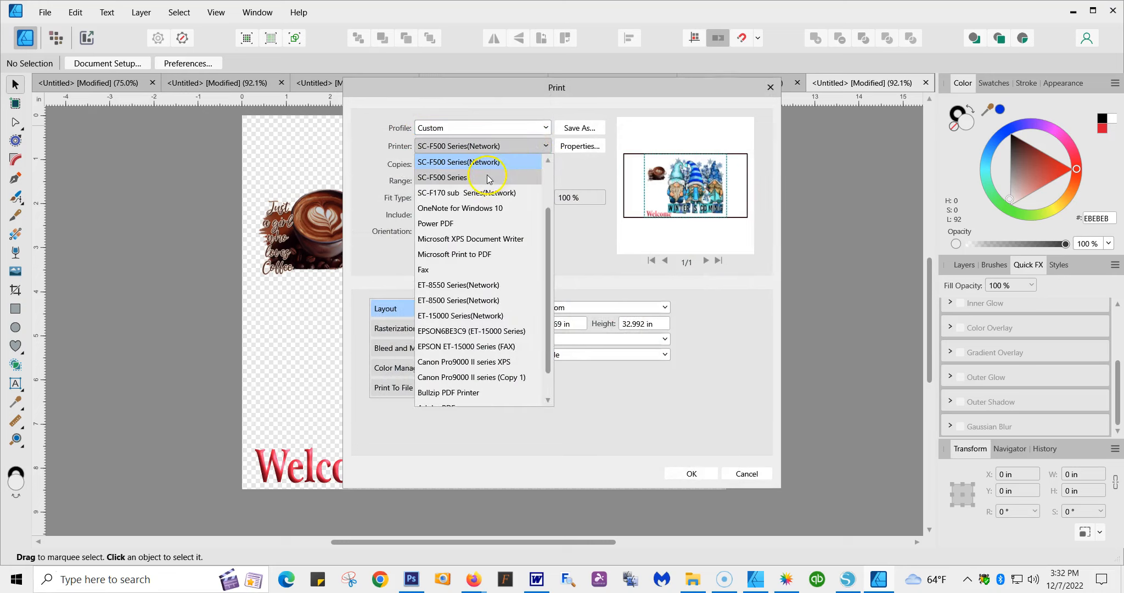
left_click(486, 194)
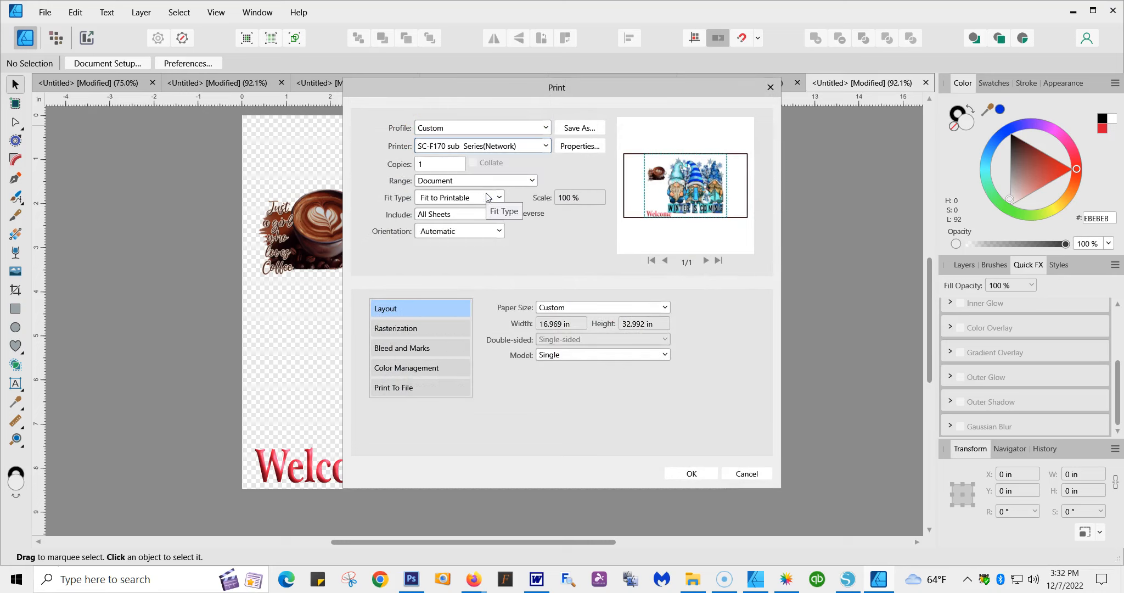